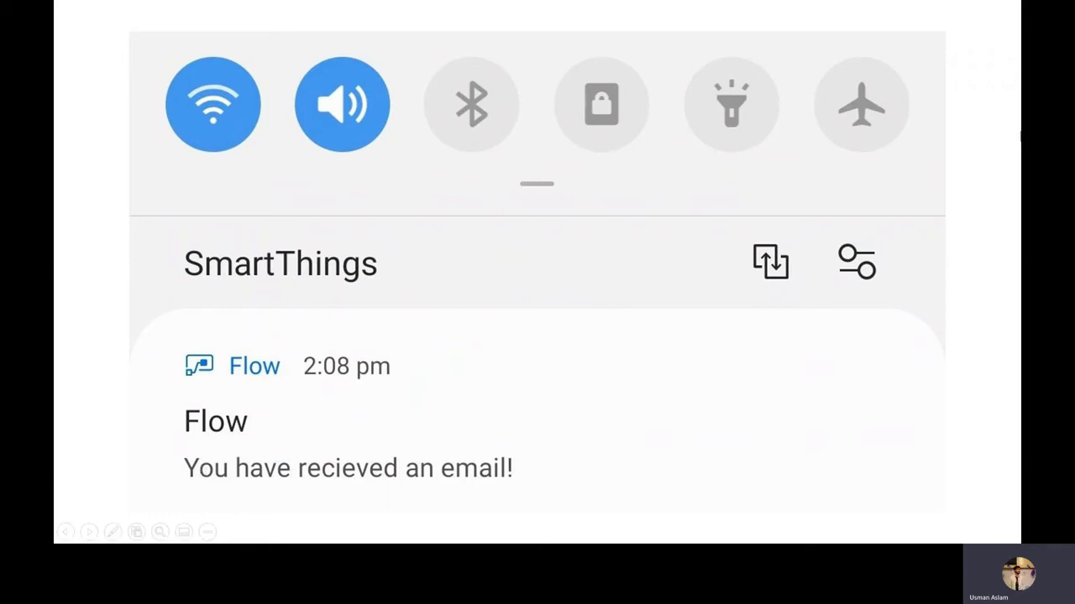
Step through the Outlook, Power Automate and phone notification slides to the Hello World! Gmail email slide
key("Right")
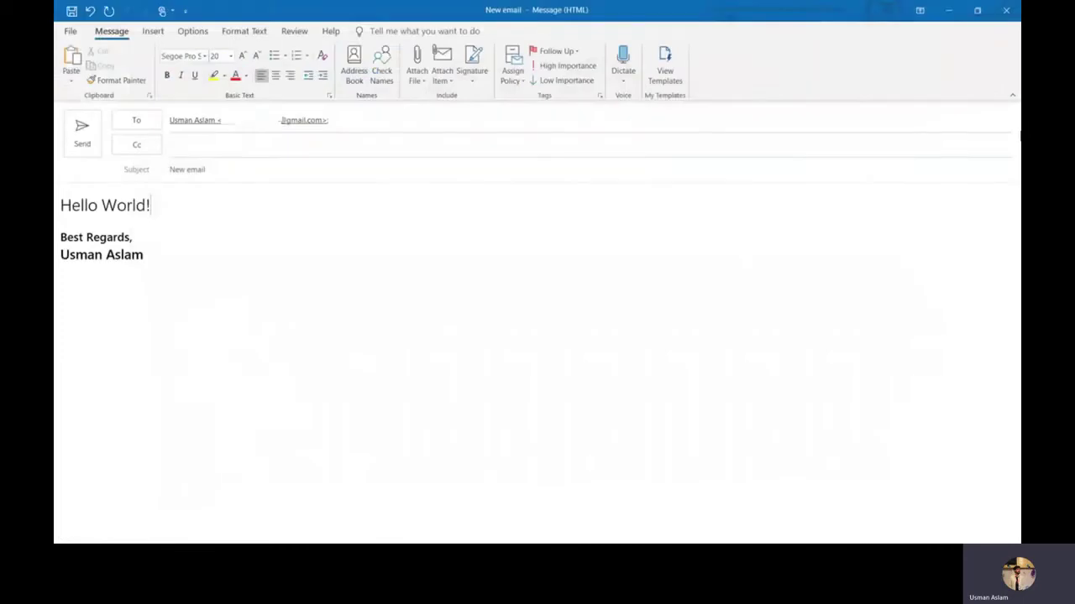
key("Right")
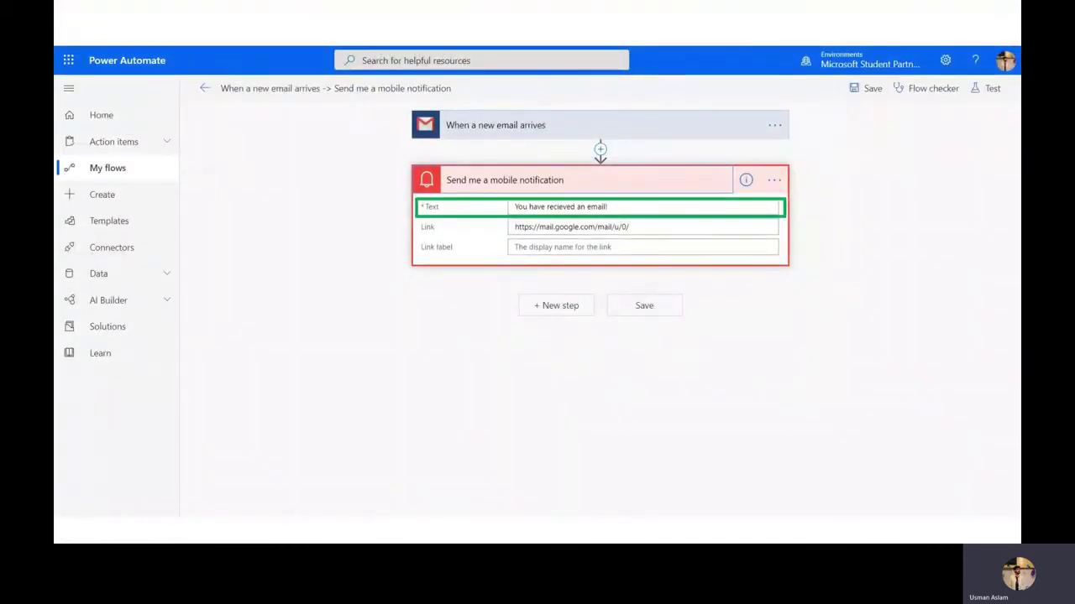
key("Left")
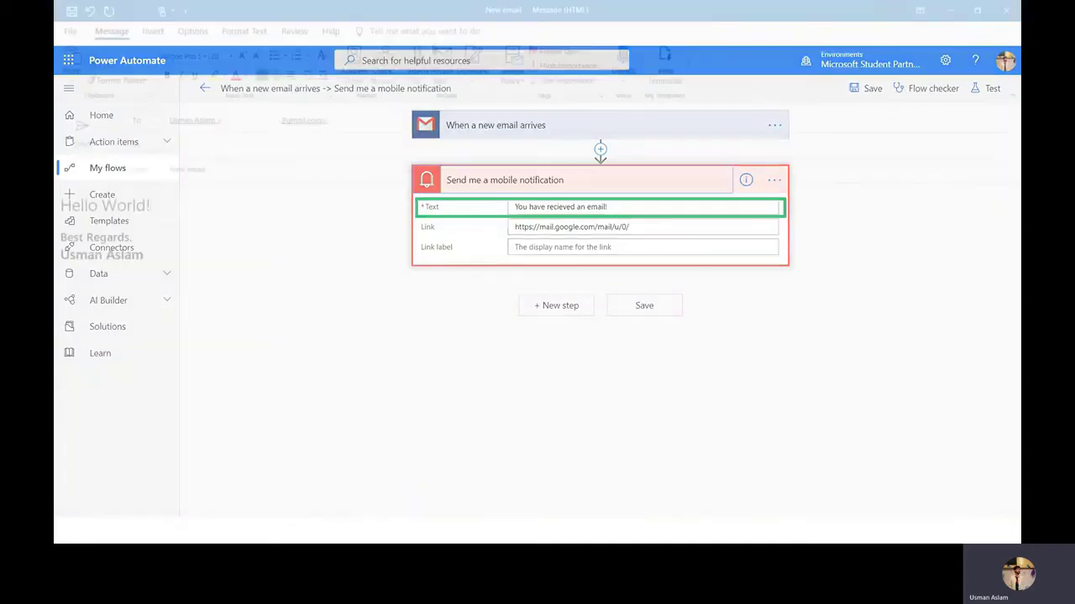
key("Right")
key("Right")
key("Right")
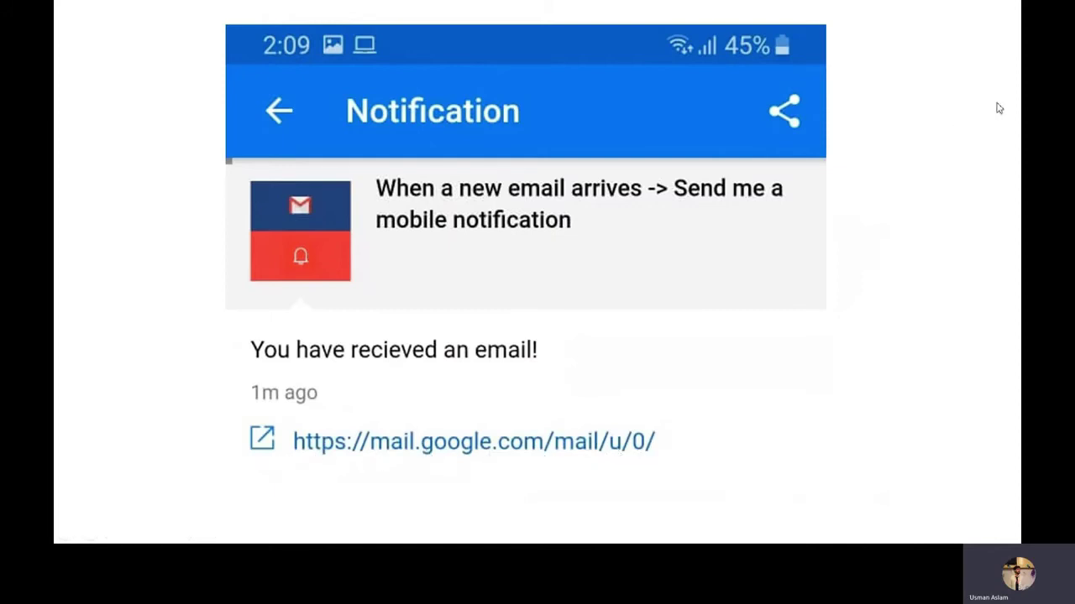
key("Right")
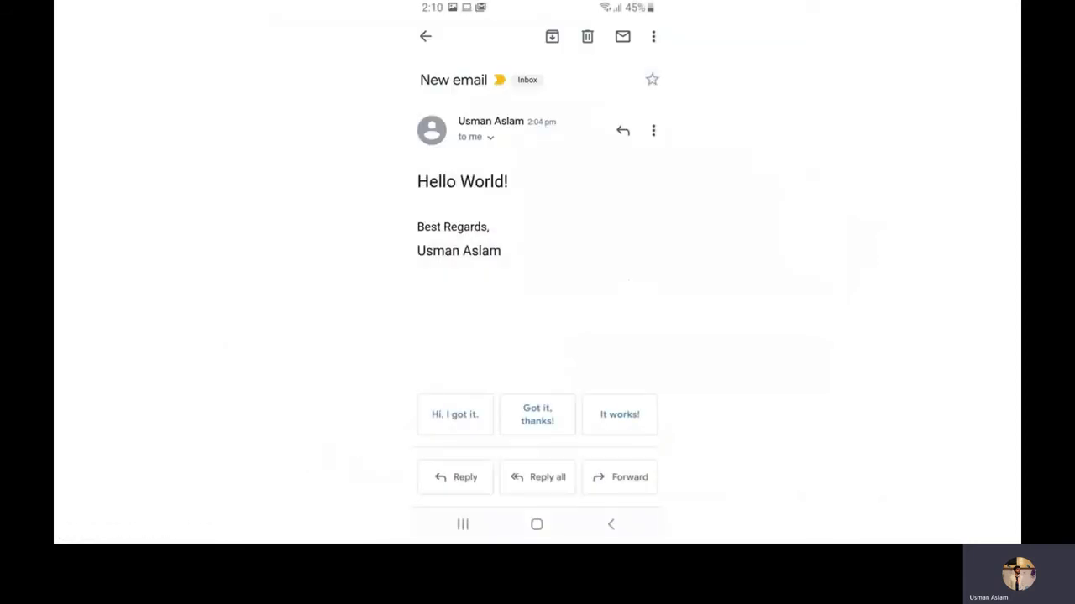
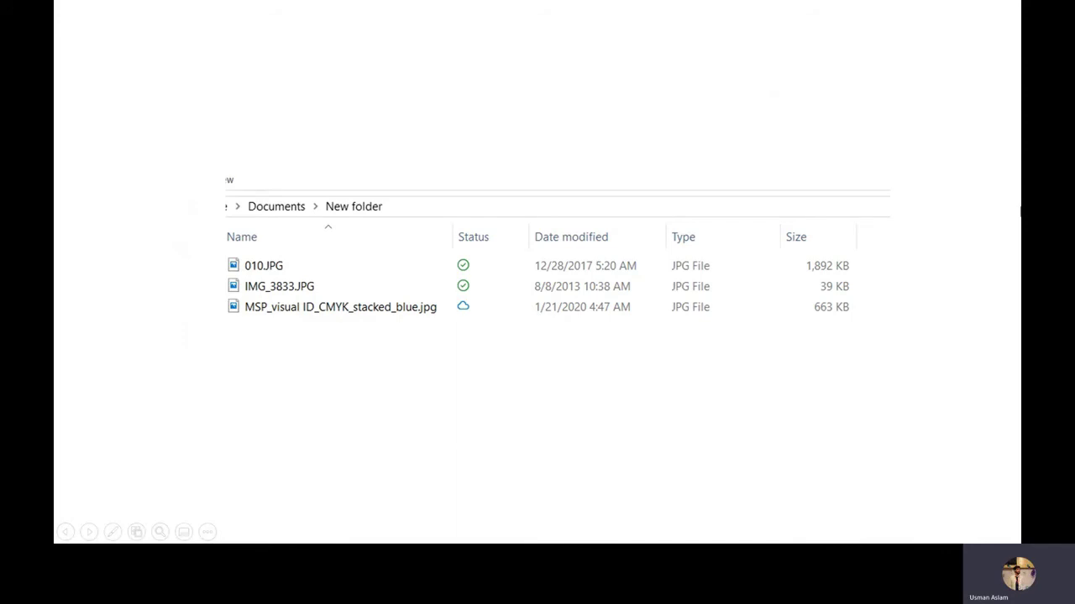
Advance the slideshow from the three-JPG folder listing slide to the next slide
key("Right")
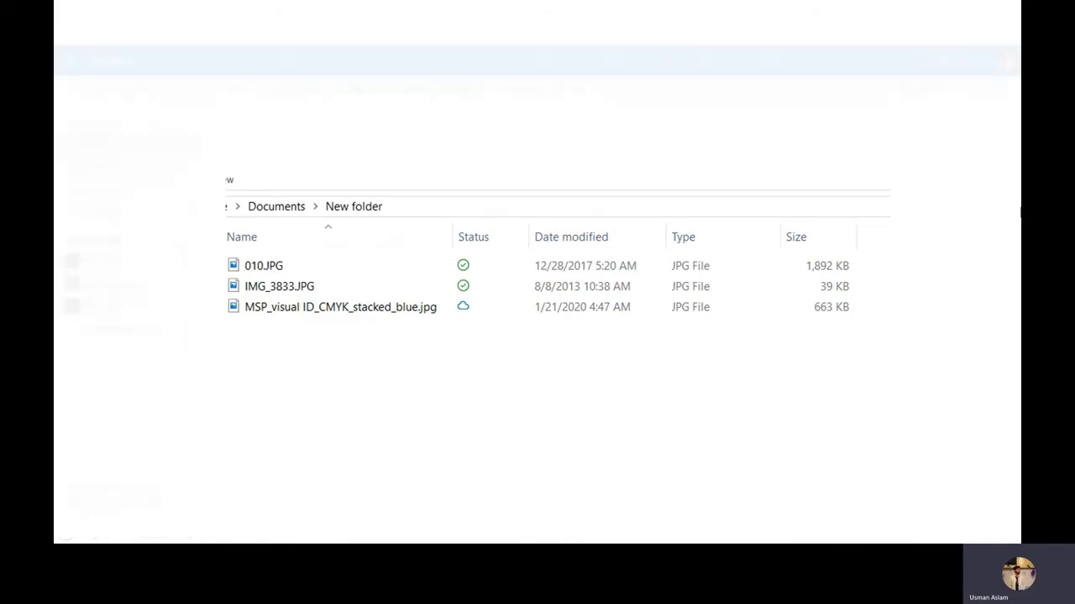
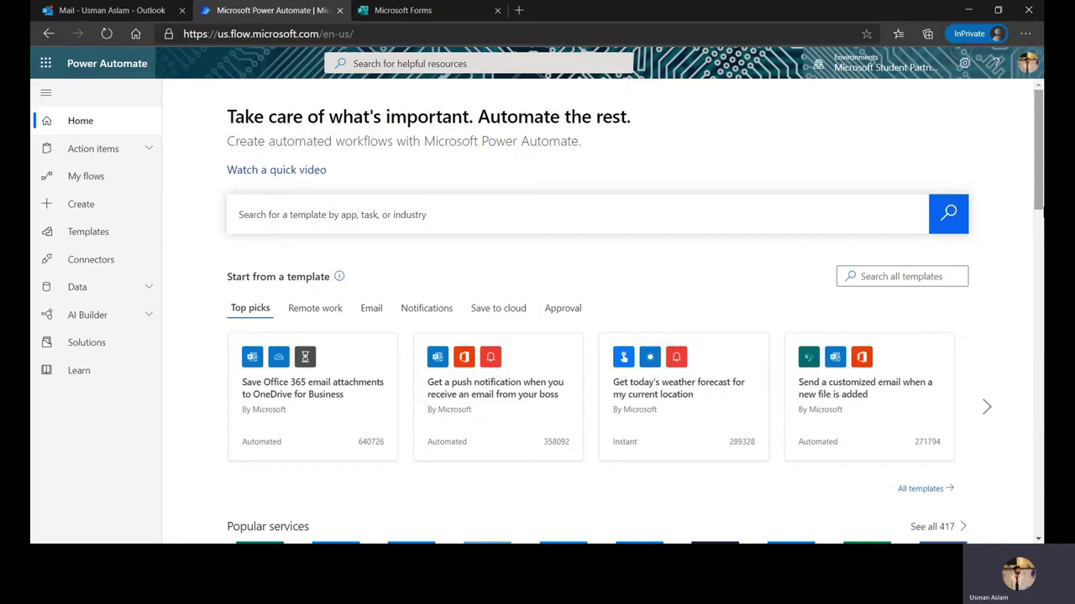
Title the new form 'Internship Application Form - Company ABC'
left_click(467, 11)
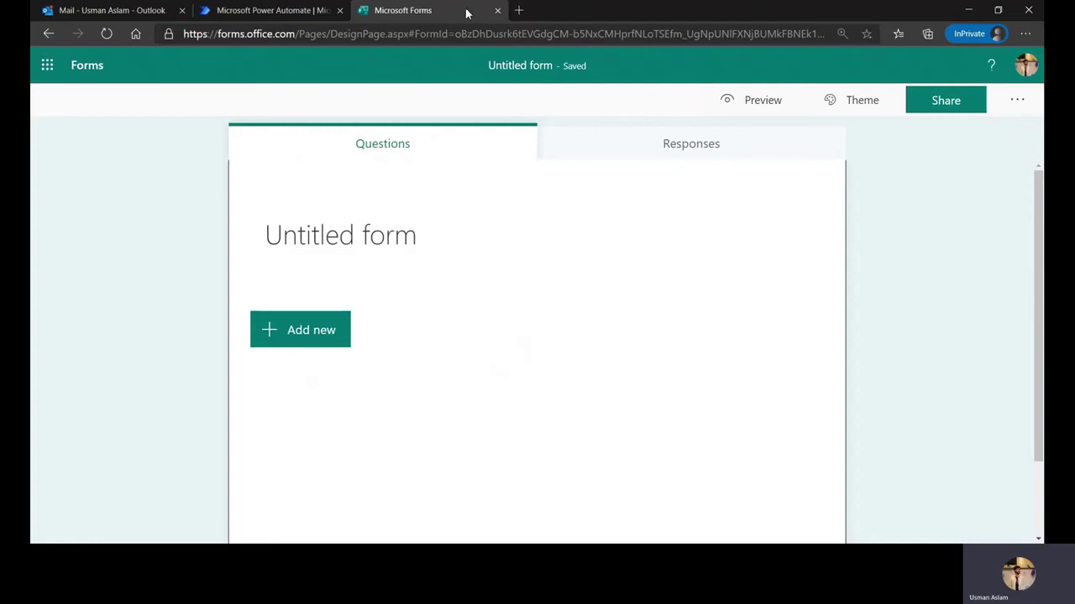
left_click(454, 235)
key("BackSpace")
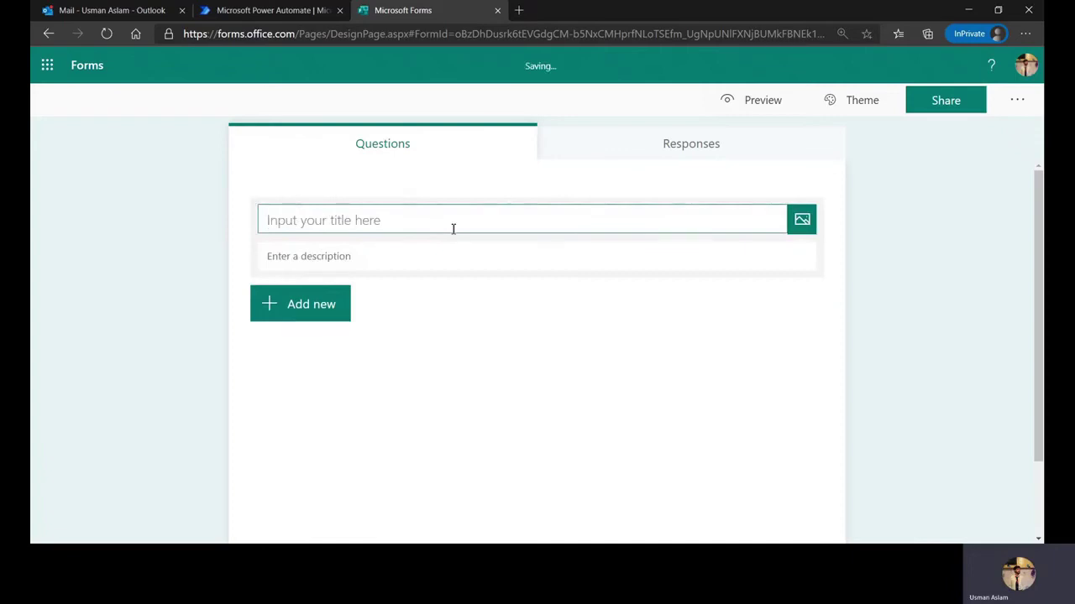
type("In")
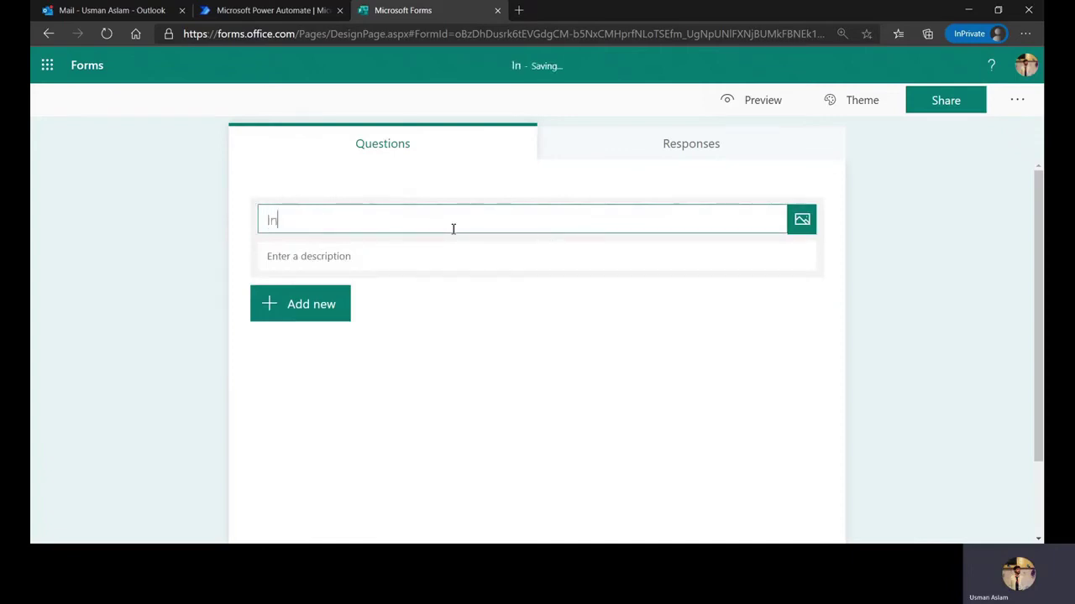
type("ternship Ap")
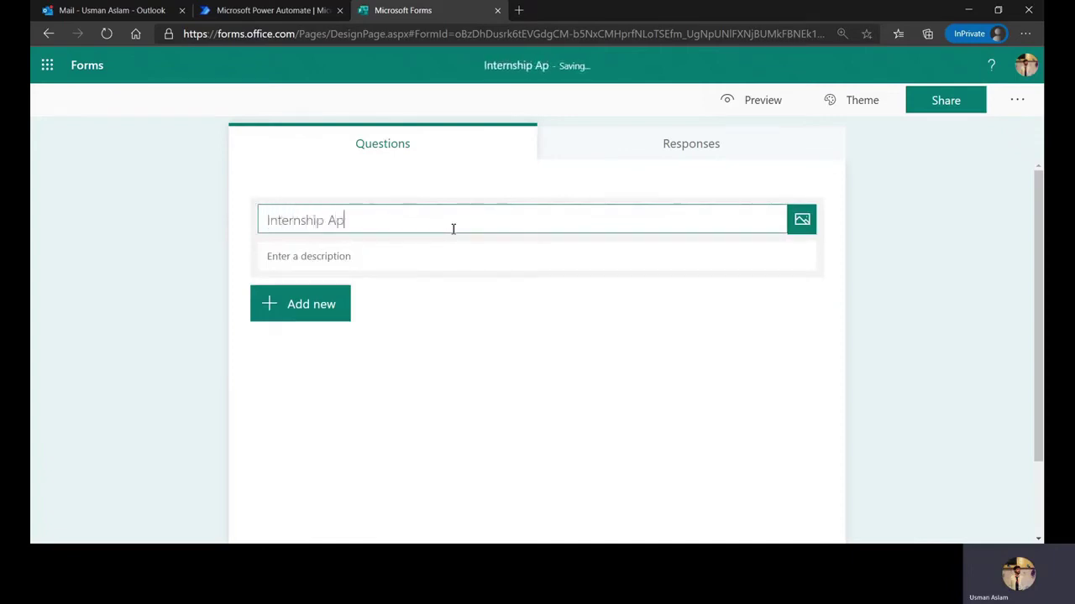
type("pilcation F")
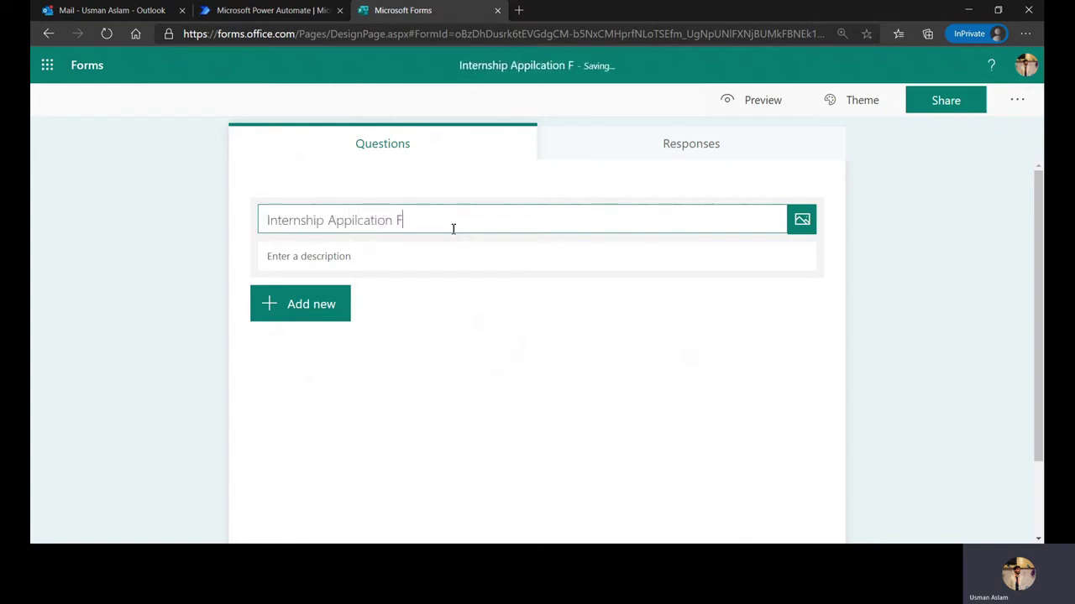
type("orm - Compaby")
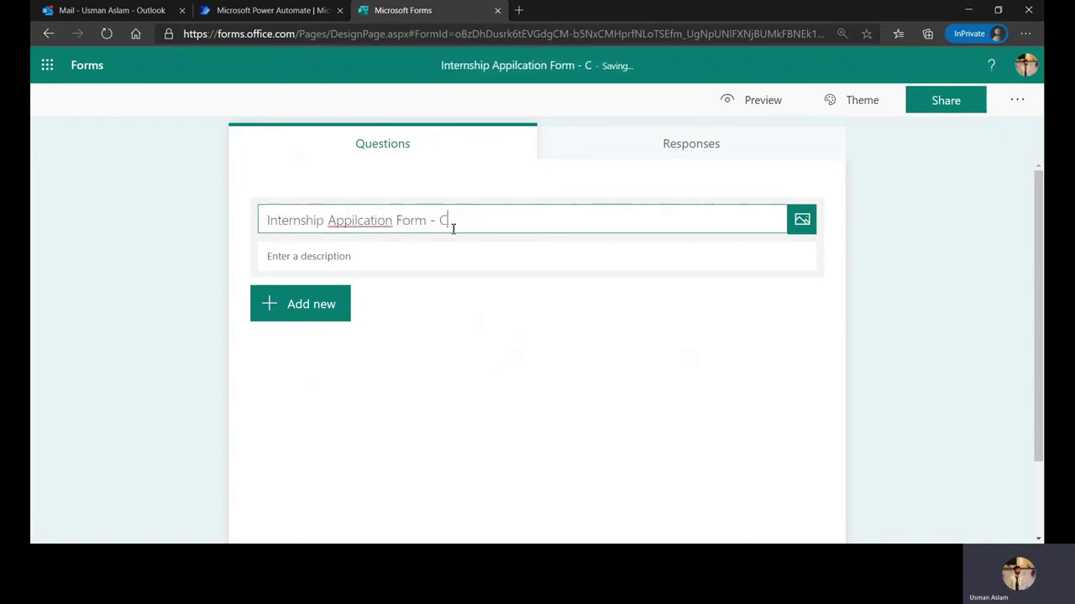
key("BackSpace")
key("BackSpace")
key("BackSpace")
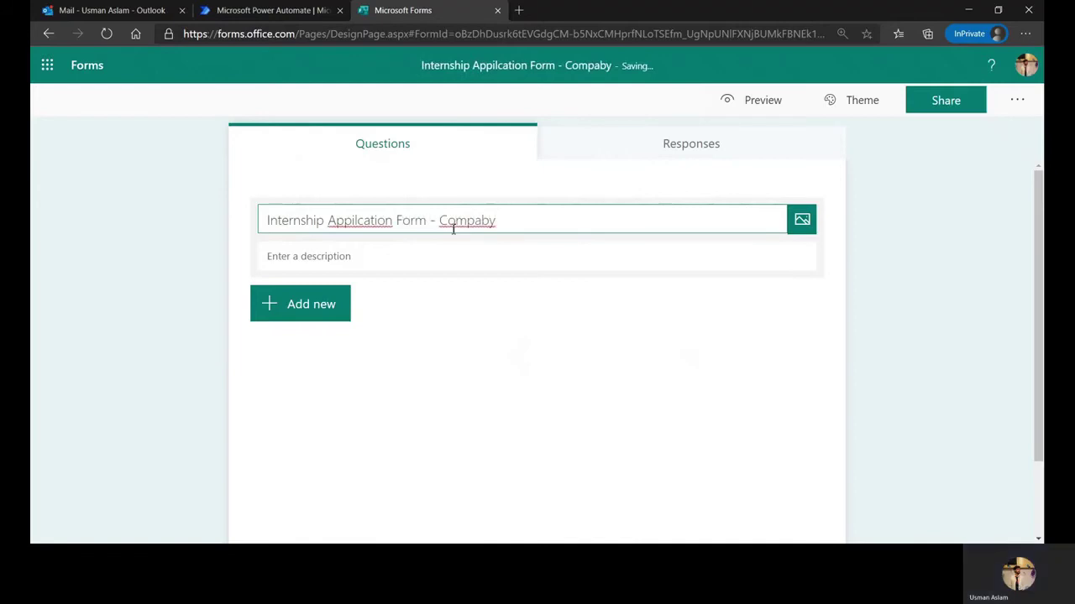
type("ny ABC")
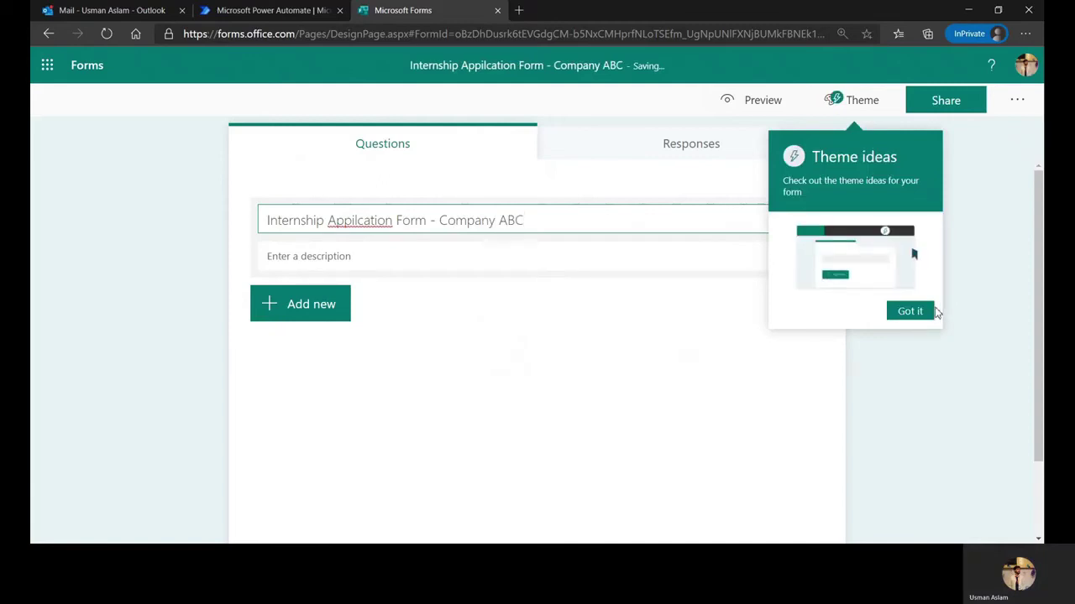
left_click(909, 314)
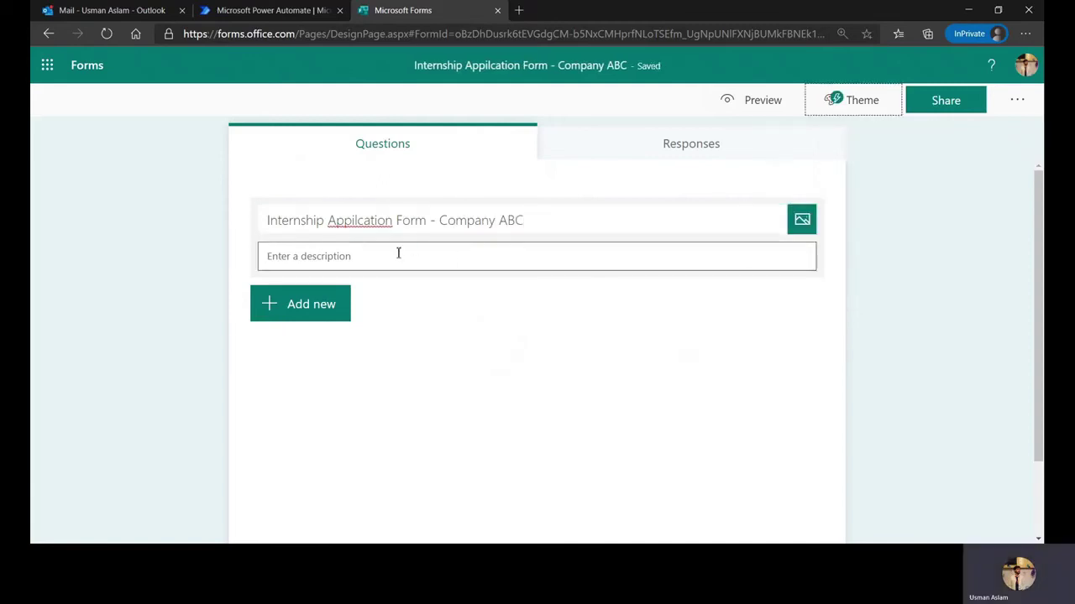
Correct the 'Appilcation' typo in the form title to 'Application'
left_click(355, 221)
key("ctrl+a")
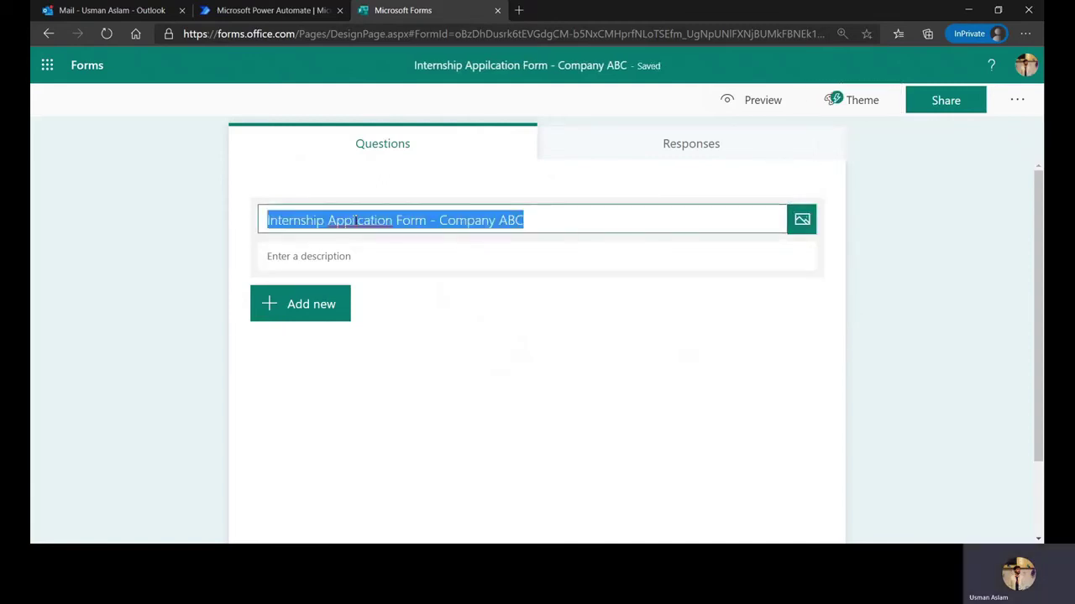
key("Left")
key("Right")
key("Right")
key("Right")
key("Right")
key("Right")
key("Right")
key("Right")
key("Right")
key("Right")
key("Right")
key("Right")
key("Right")
key("Right")
key("Right")
key("Right")
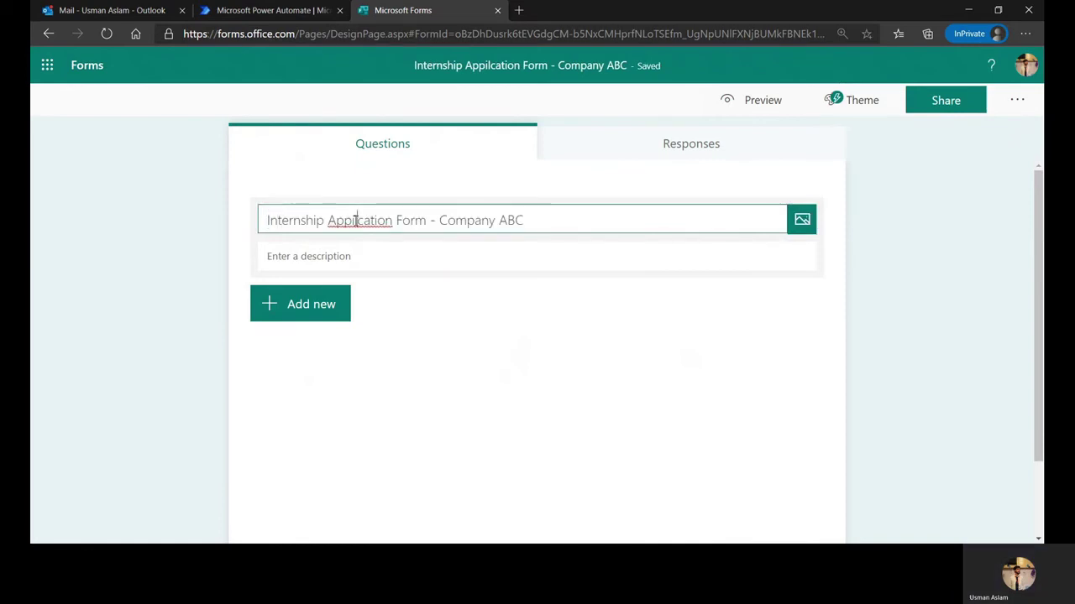
key("BackSpace")
key("Left")
type("l")
Add the description 'Welcome to our internship form! Please place in the details properly. Best of luck!'
left_click(344, 257)
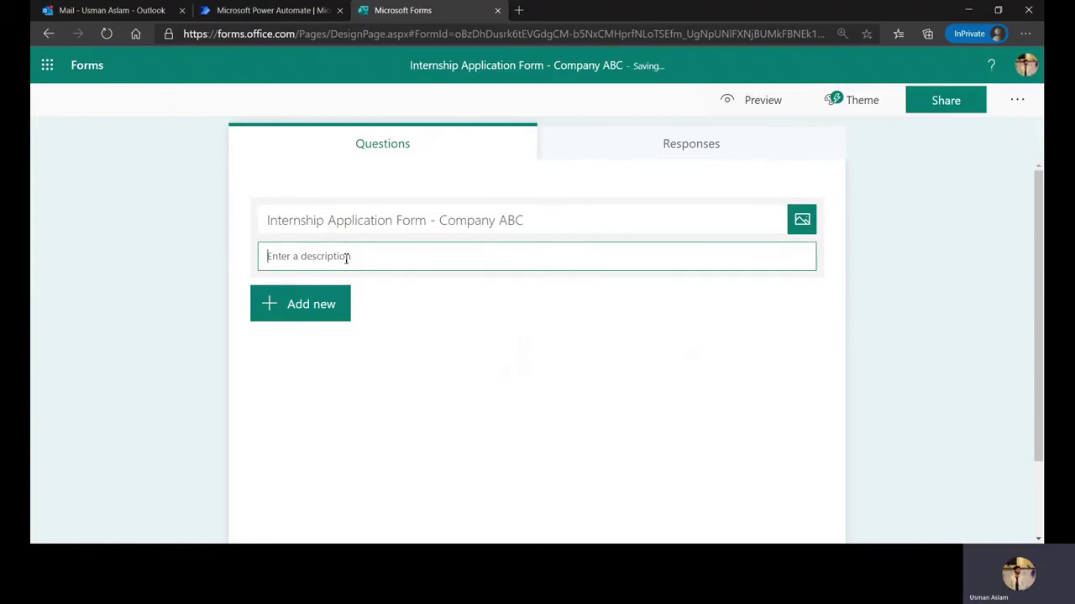
type("Welcome to th")
key("BackSpace")
key("BackSpace")
type("our internship")
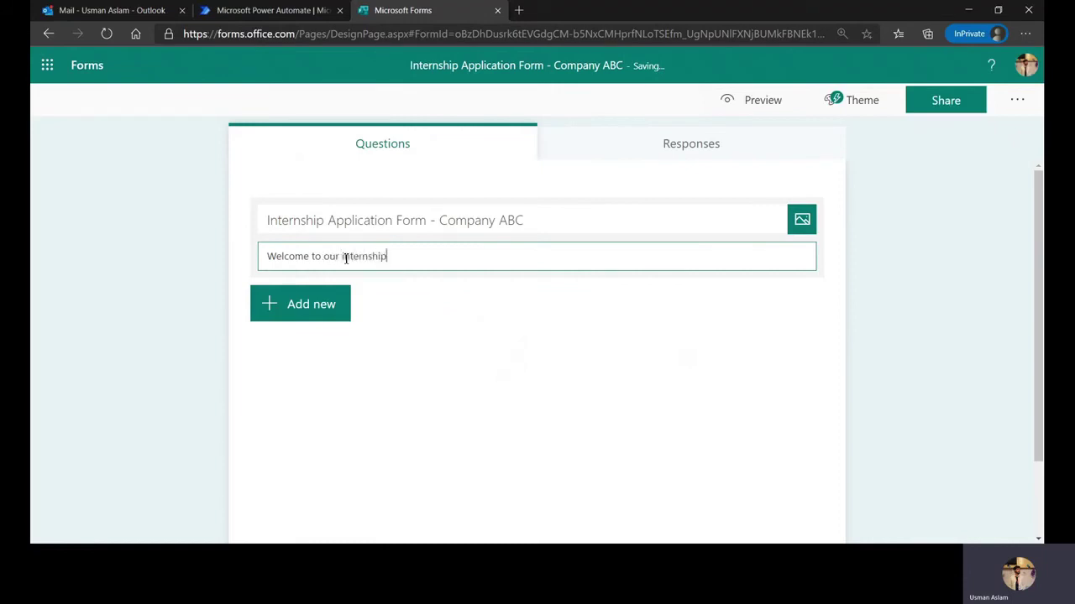
type(" form! Please place in the de")
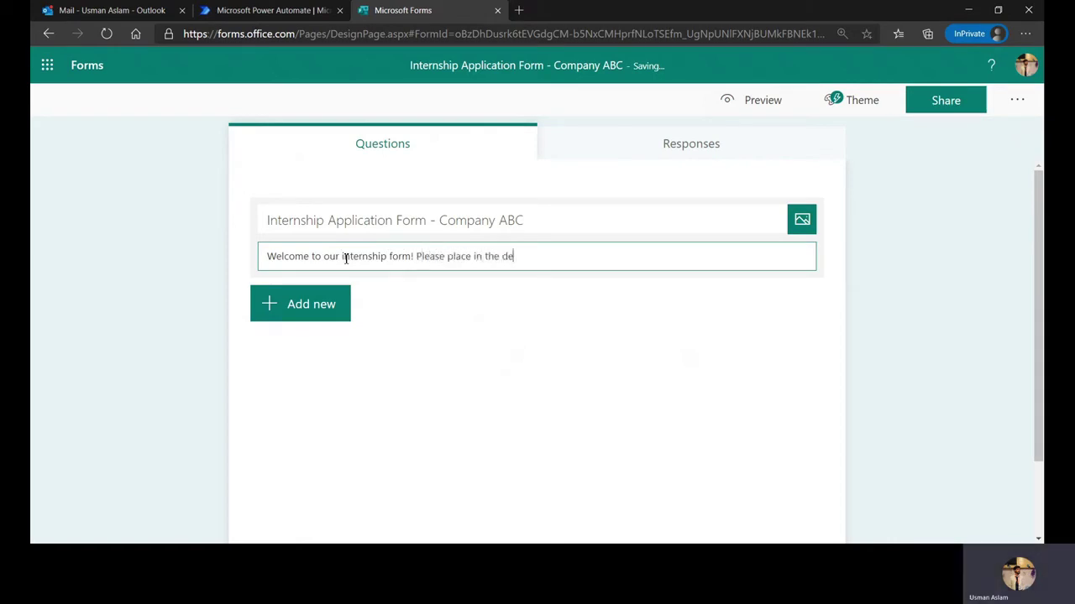
type("tails")
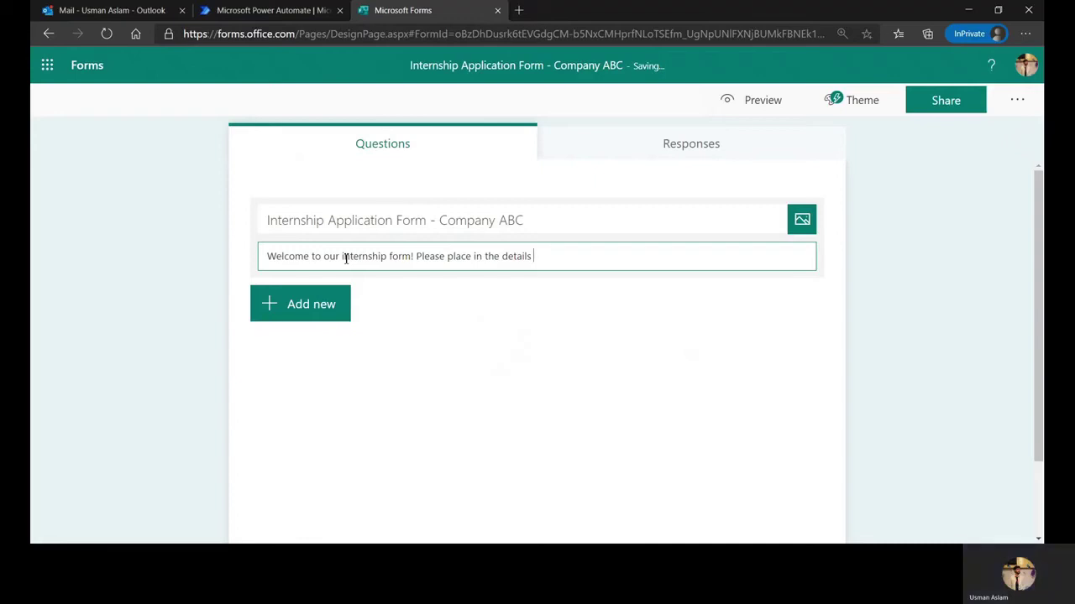
type(" properly. B")
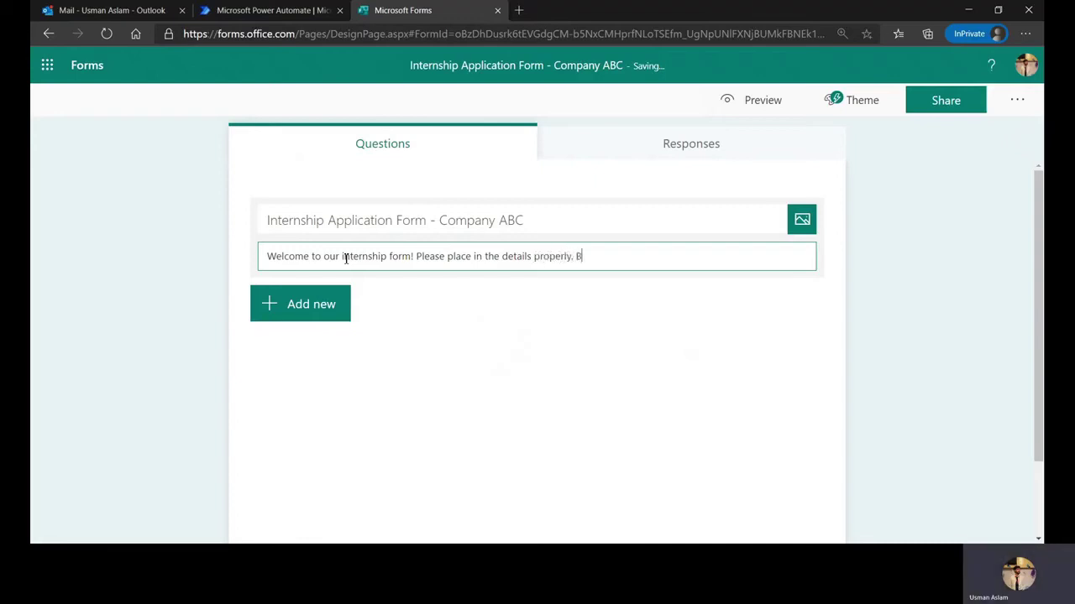
type("est of luck!")
left_click(67, 244)
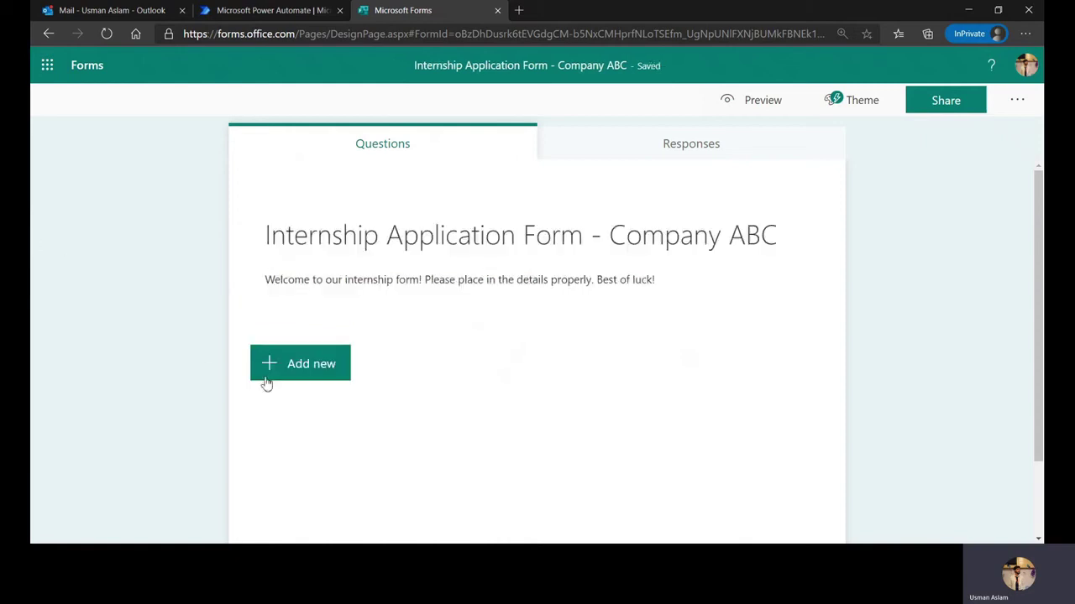
Add a required text question titled 'Name'
left_click(272, 371)
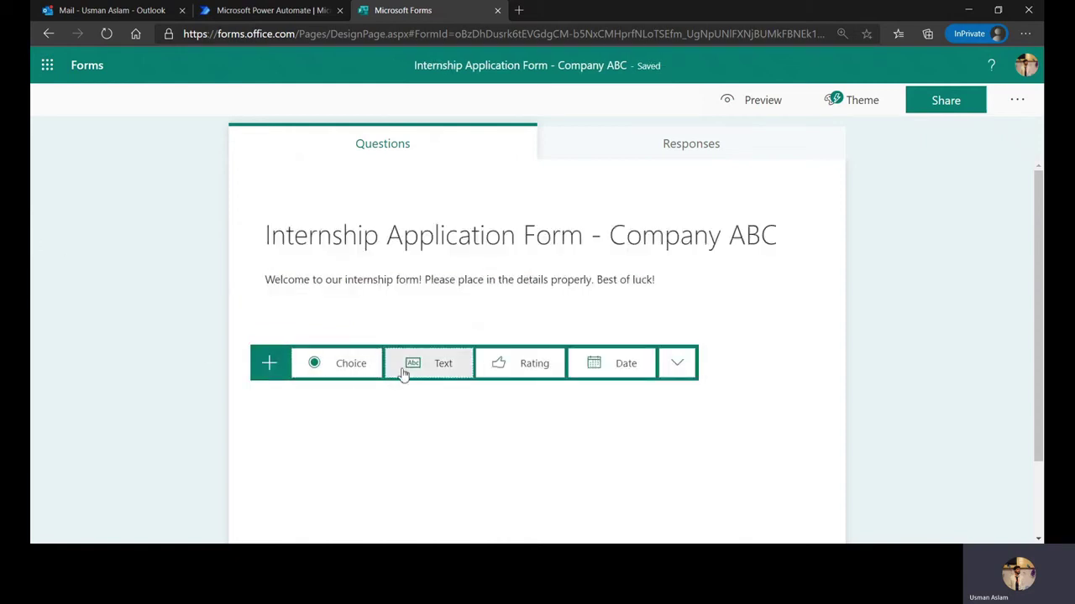
left_click(403, 370)
key("BackSpace")
type("Name")
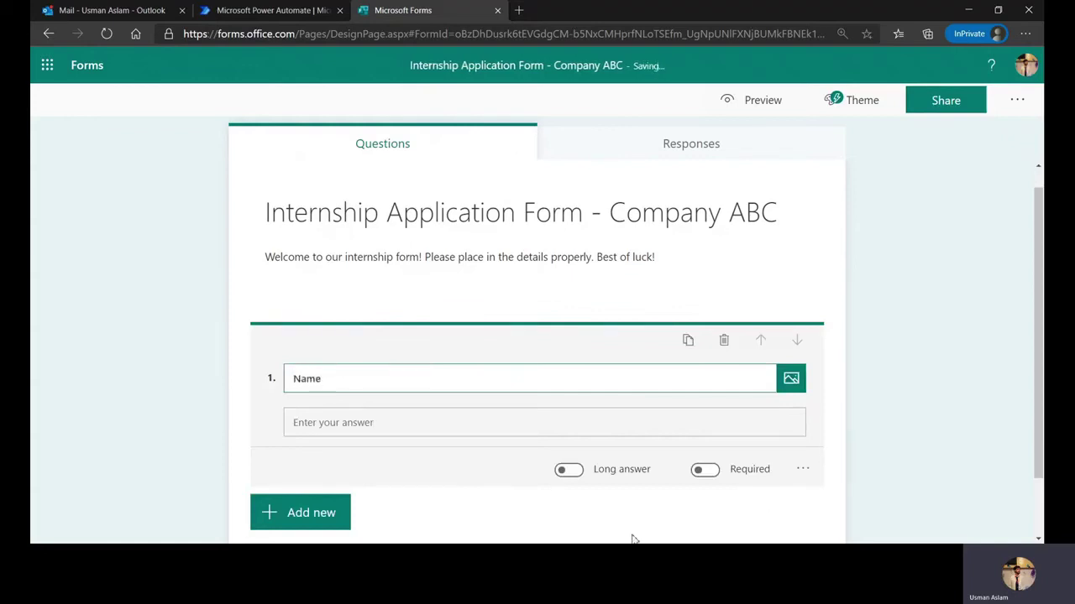
left_click(706, 472)
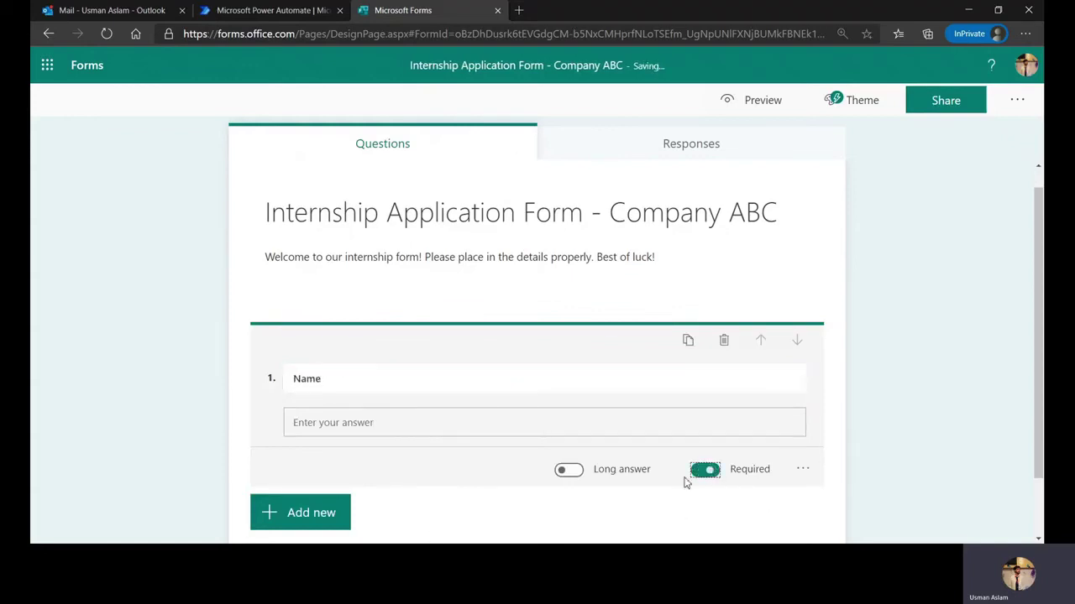
Add the suggested 'Email address' question and make it required
left_click(335, 510)
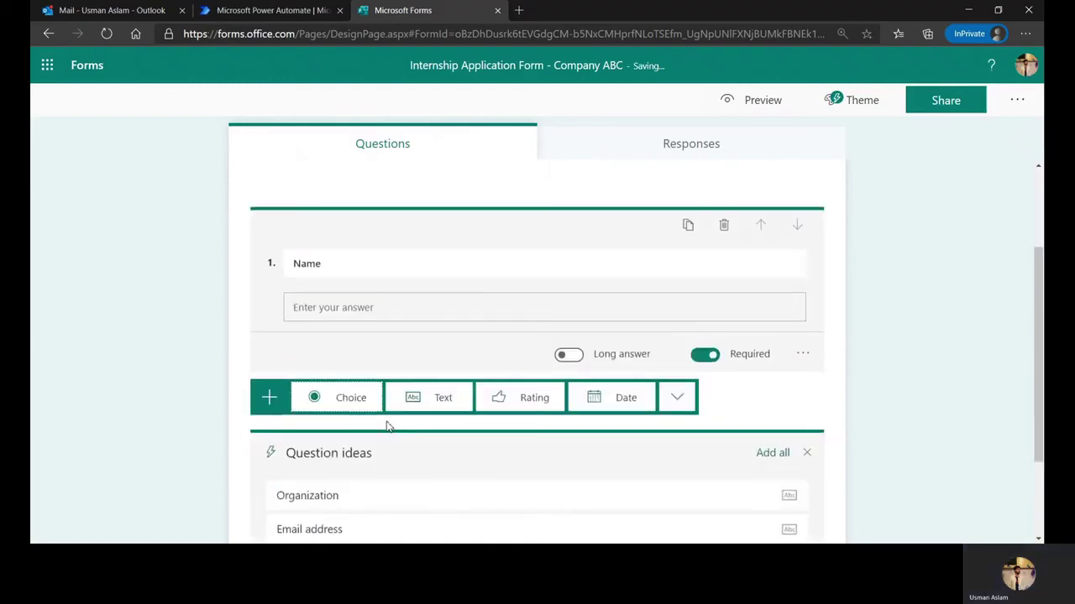
scroll(386, 424, "down", 3)
left_click(319, 414)
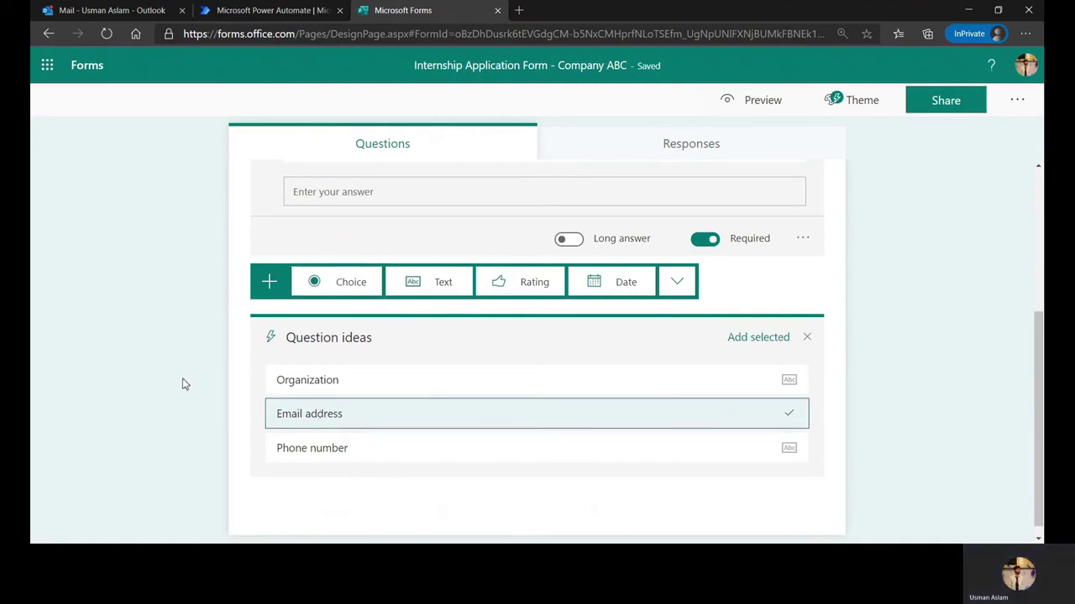
left_click(777, 338)
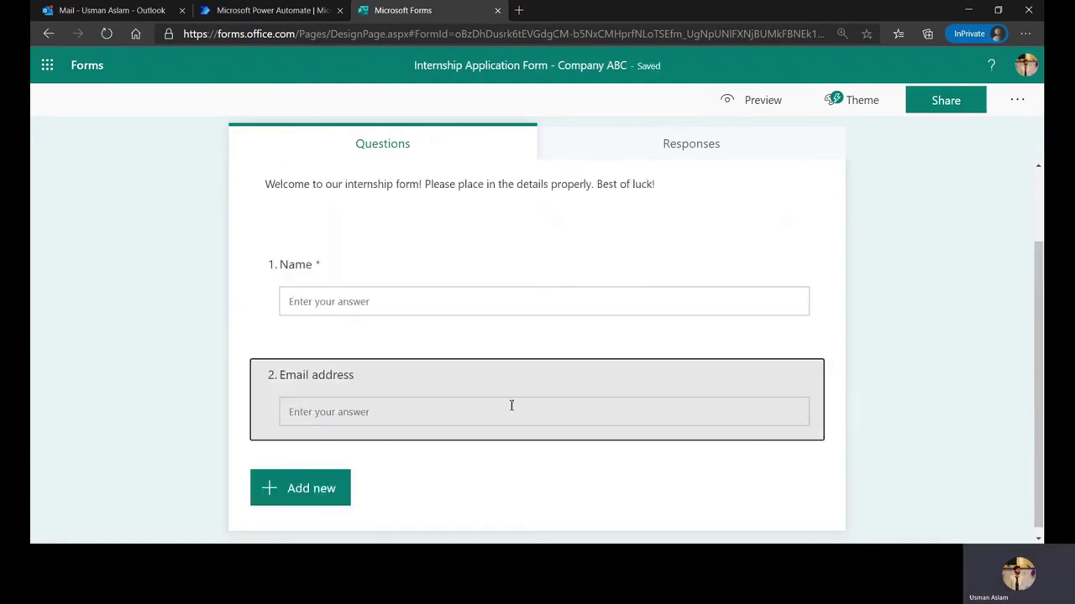
left_click(515, 380)
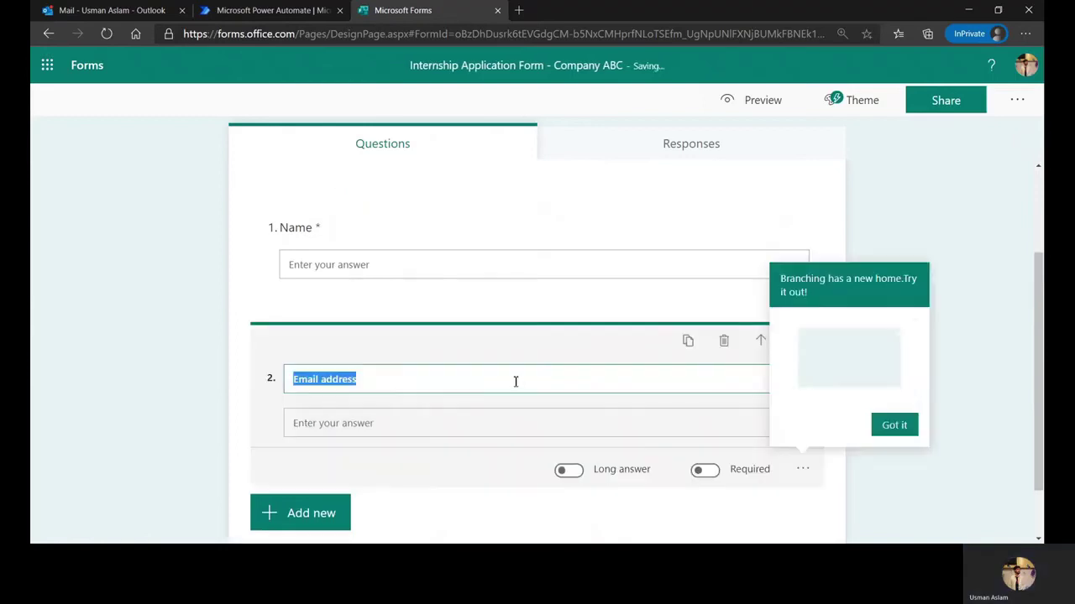
left_click(706, 470)
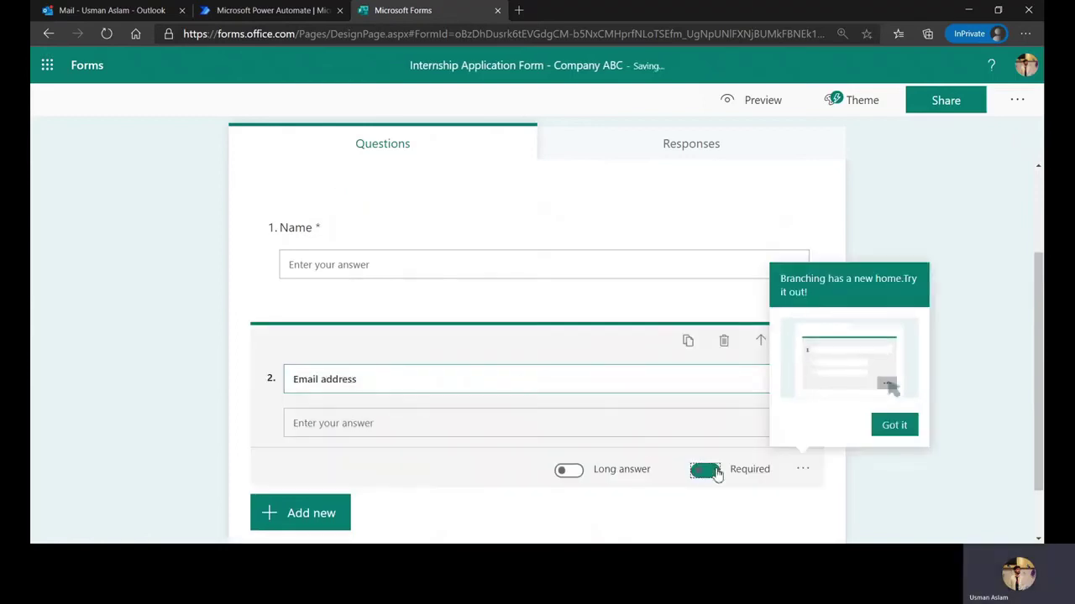
Add a third text question titled 'Phone number'
left_click(895, 426)
scroll(336, 444, "down", 2)
left_click(323, 444)
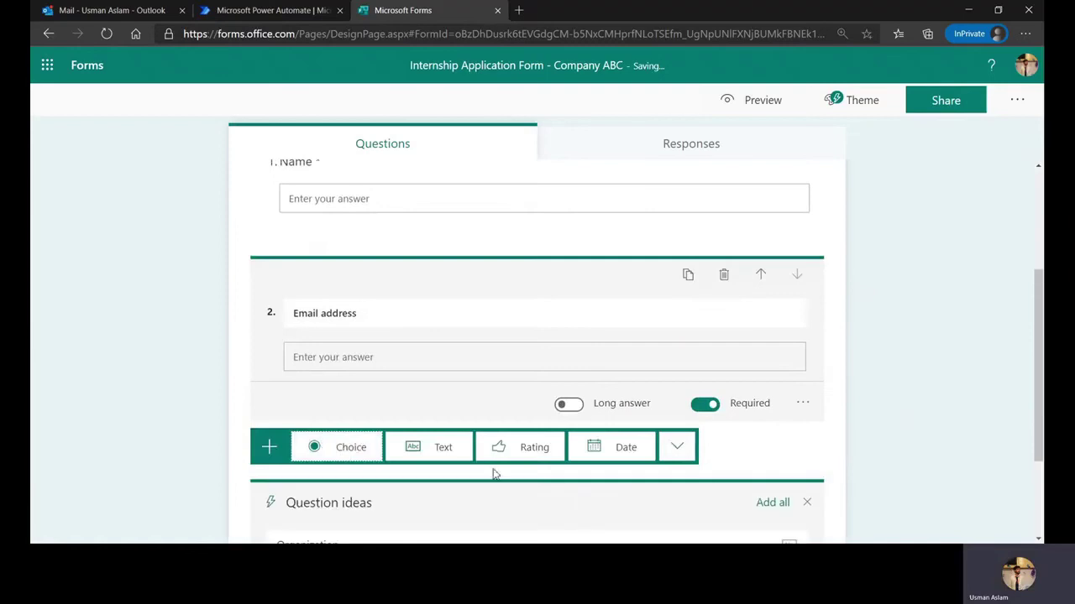
left_click(443, 448)
type("Ph")
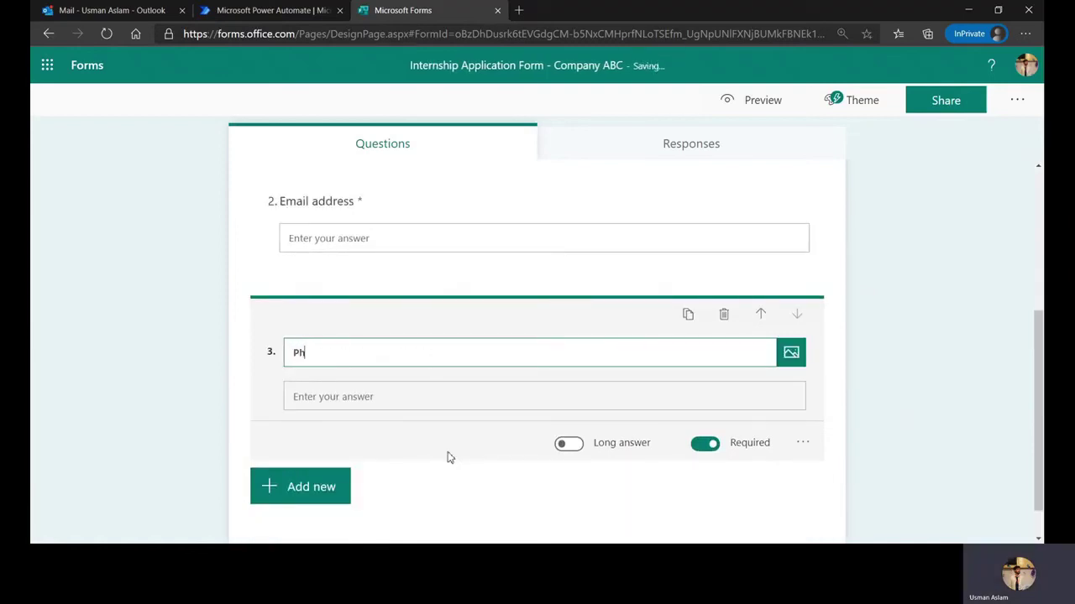
type("one number")
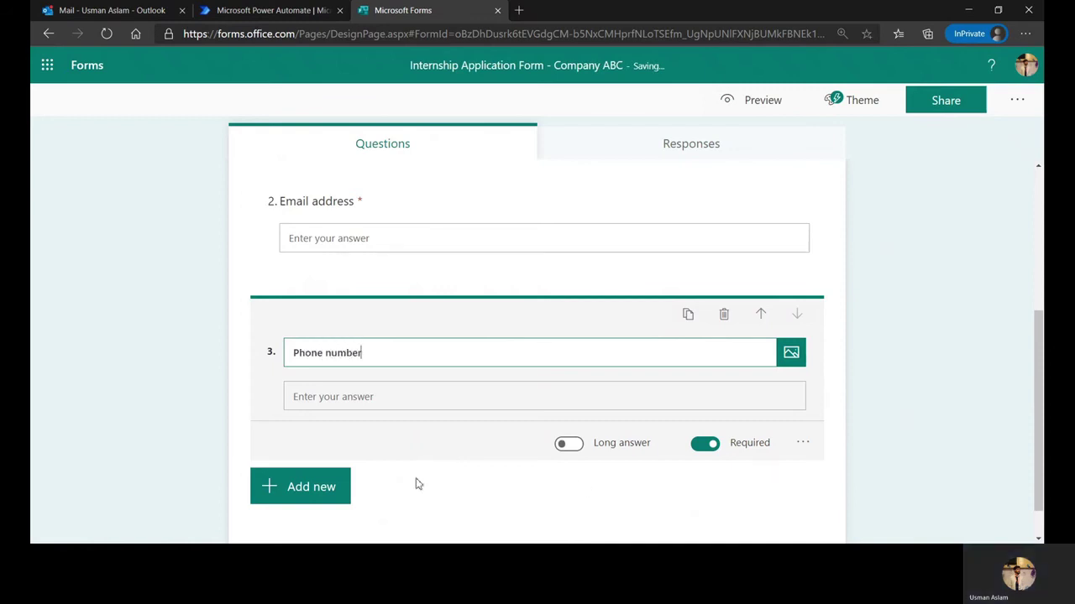
Add a fourth short-answer question titled 'Institution/Organization'
left_click(343, 487)
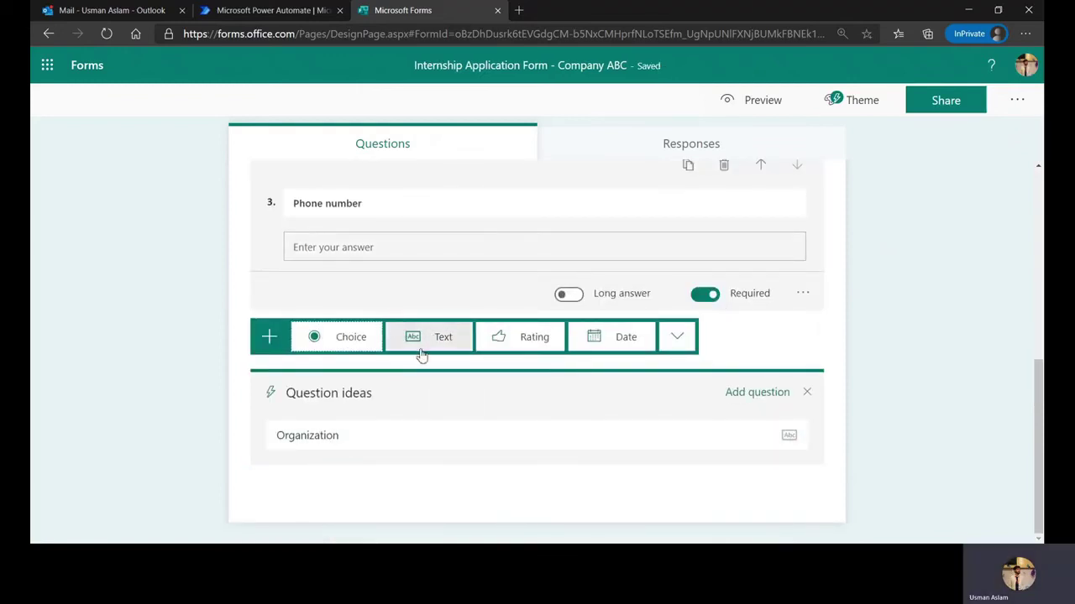
left_click(425, 339)
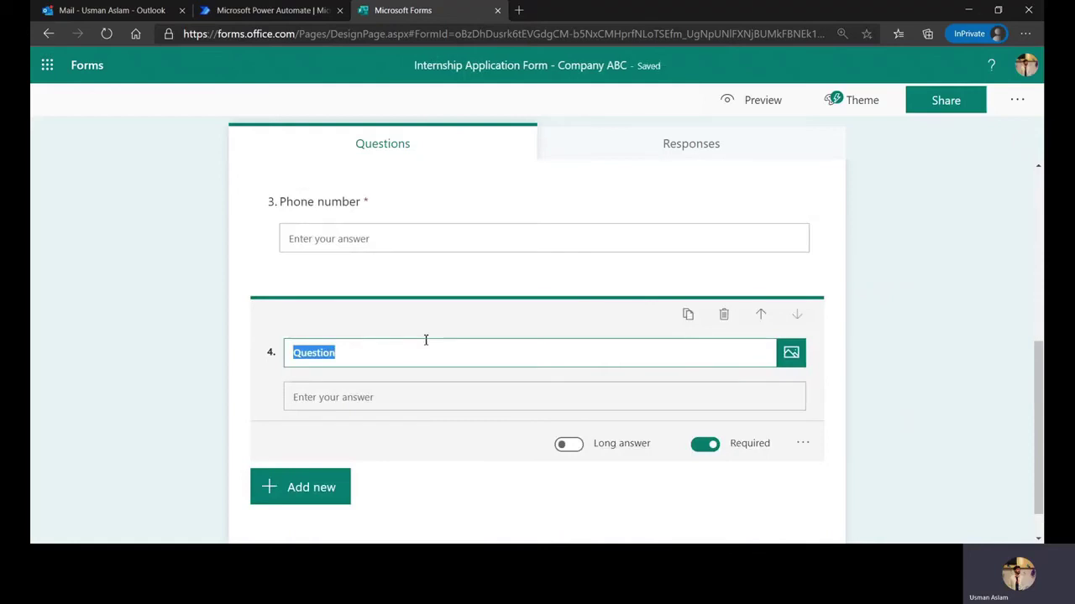
key("BackSpace")
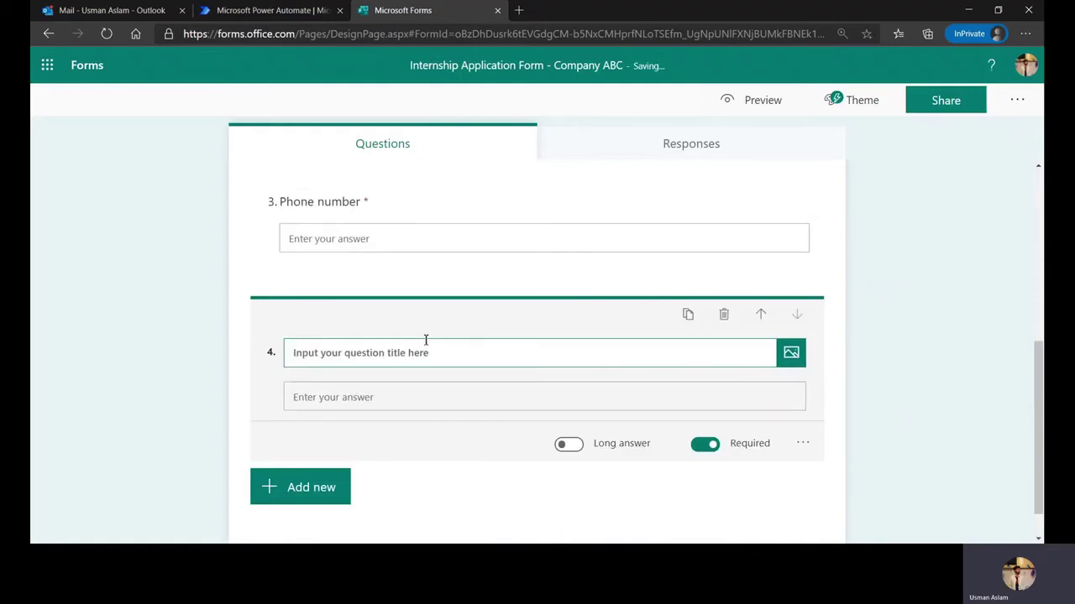
type("Instit")
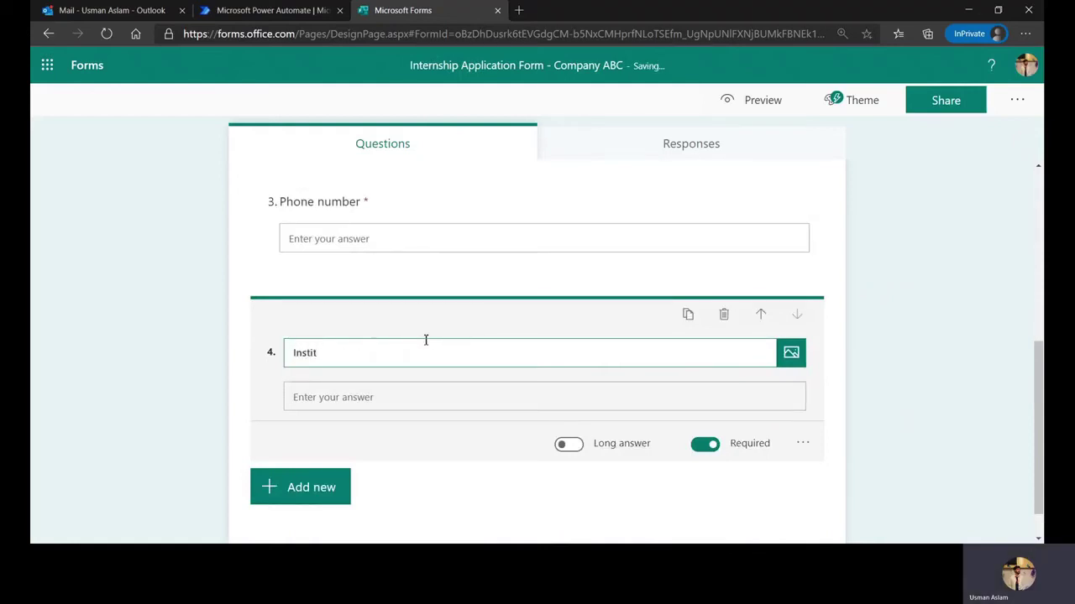
type("ution")
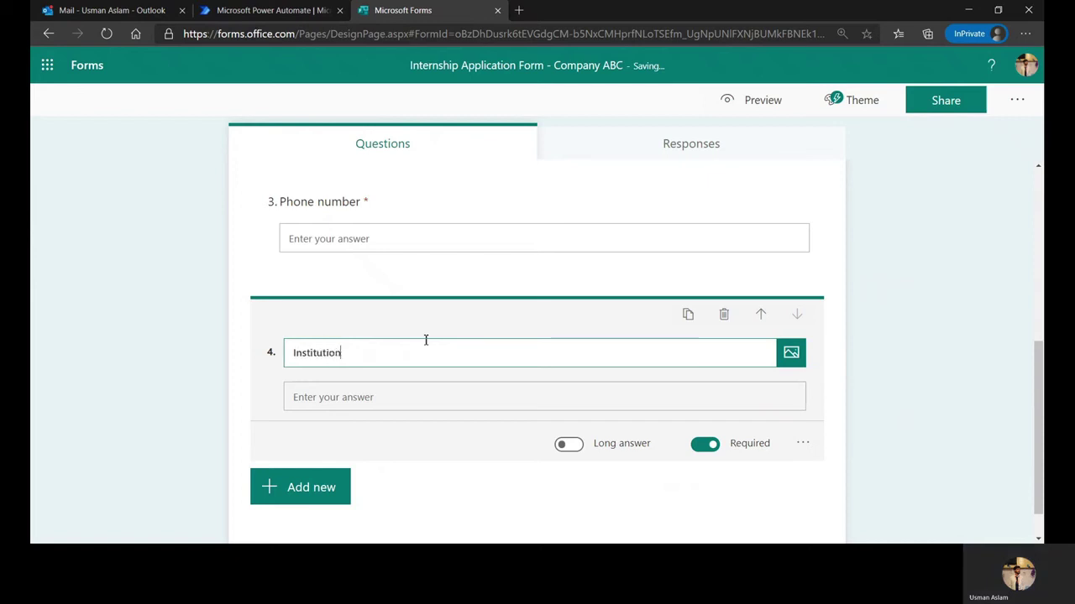
type("/Organization")
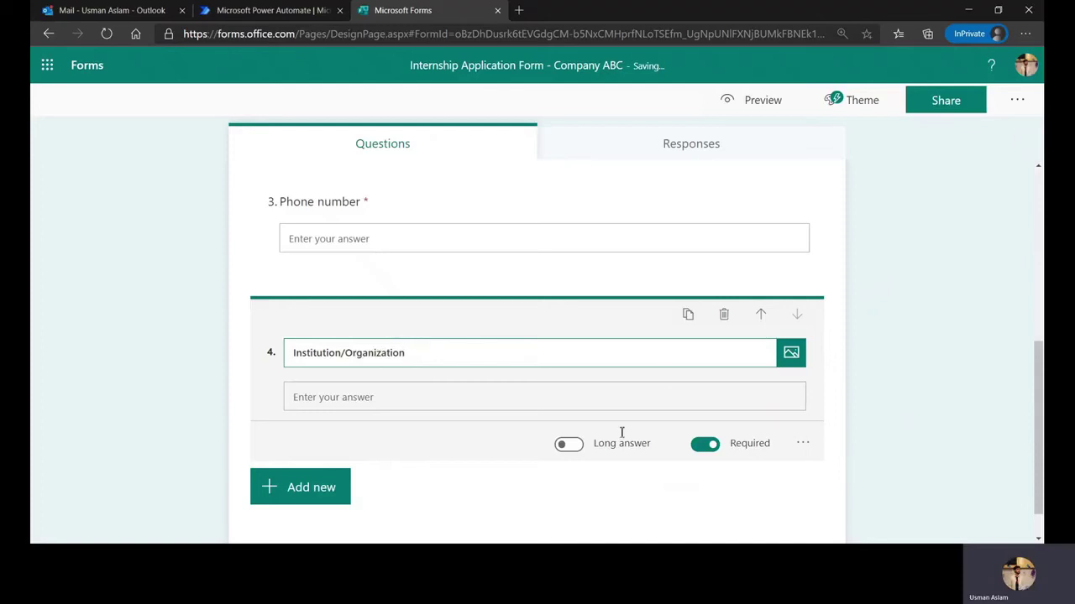
left_click(298, 497)
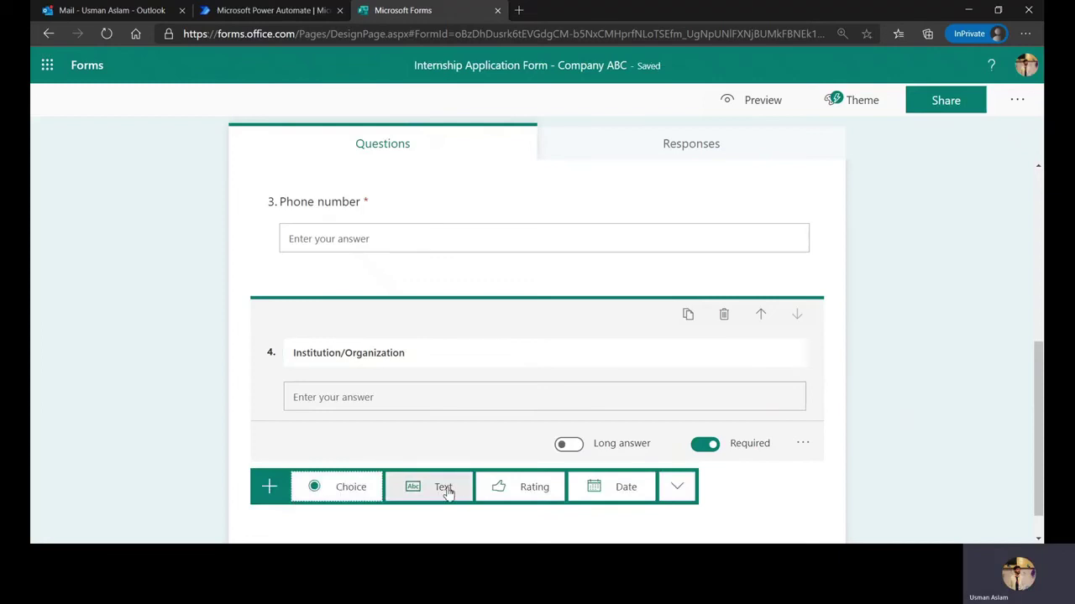
Add a choice question titled 'Please select proper department of interest'
left_click(355, 496)
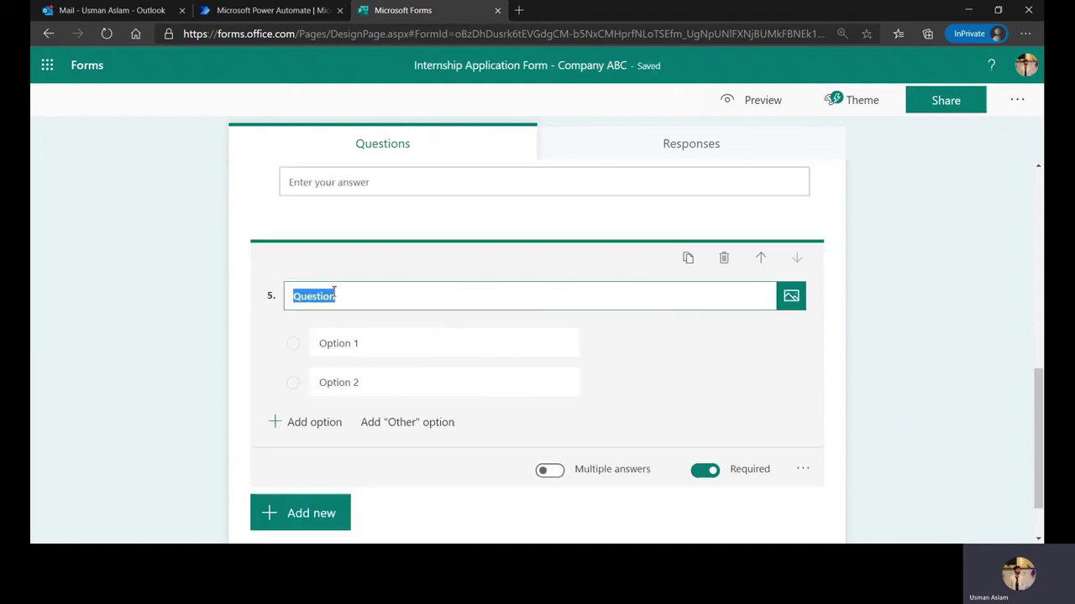
key("BackSpace")
type("WHich")
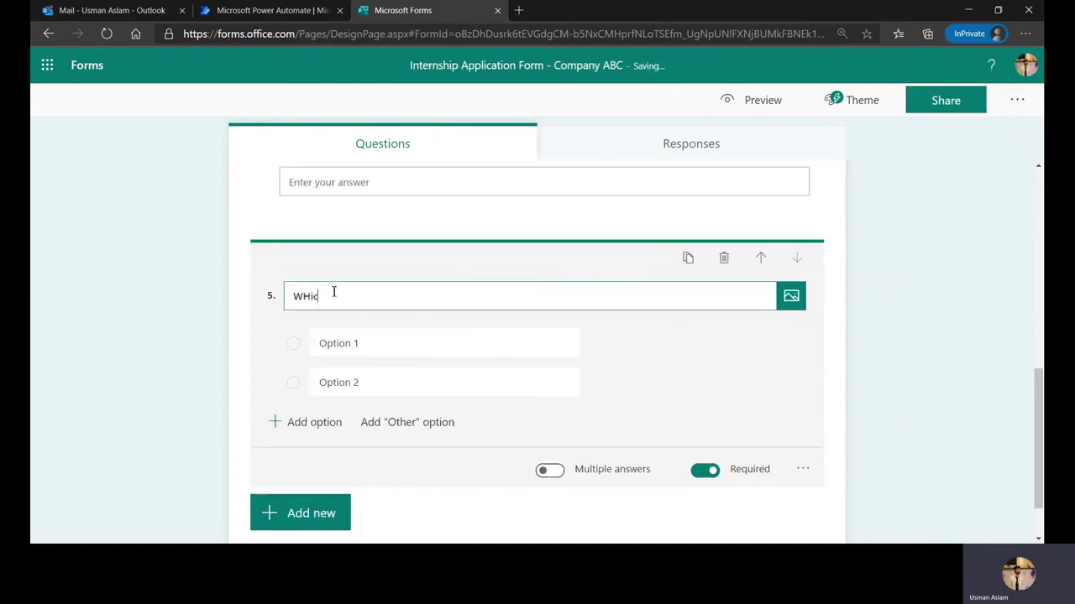
key("BackSpace")
key("BackSpace")
key("BackSpace")
key("BackSpace")
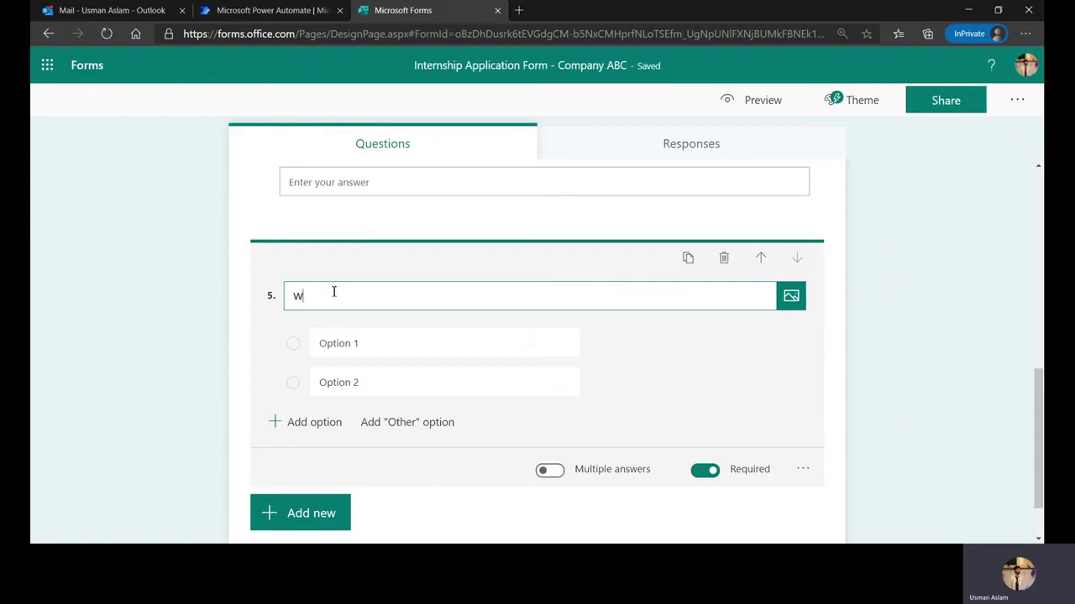
type("hi")
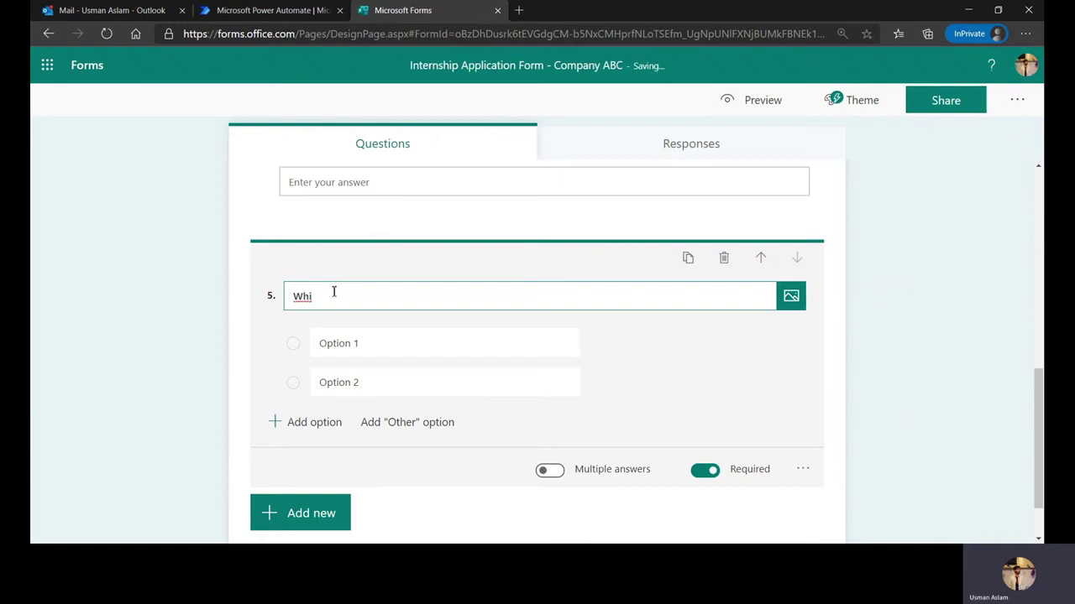
key("BackSpace")
key("BackSpace")
key("BackSpace")
type("Please select ")
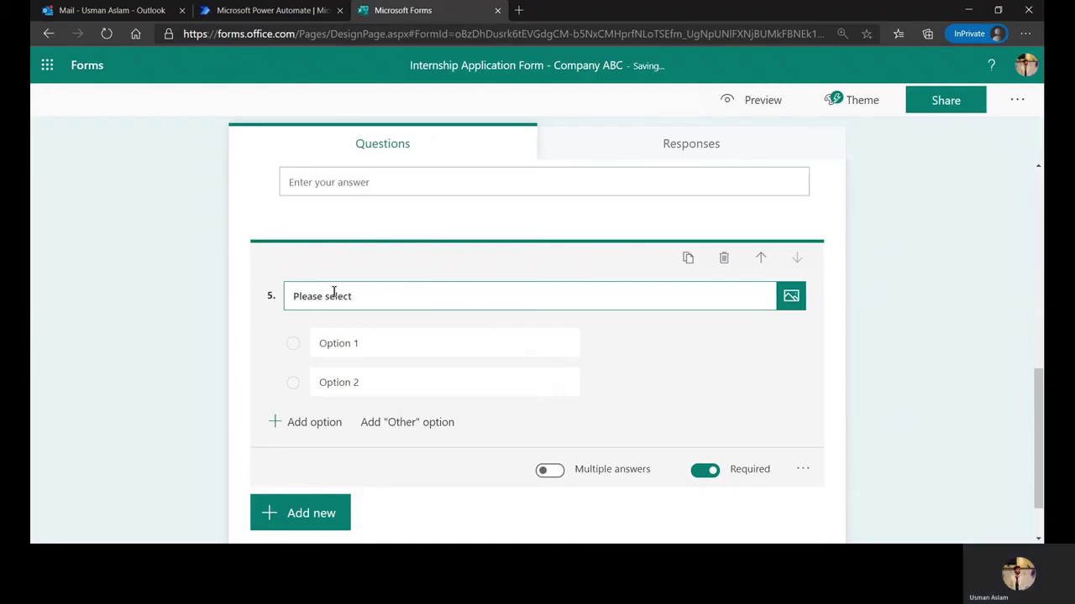
type("proper department of interest")
Set its options to Engineering, Business Intelligence, Human Resources and Sales & Marketing
left_click(399, 338)
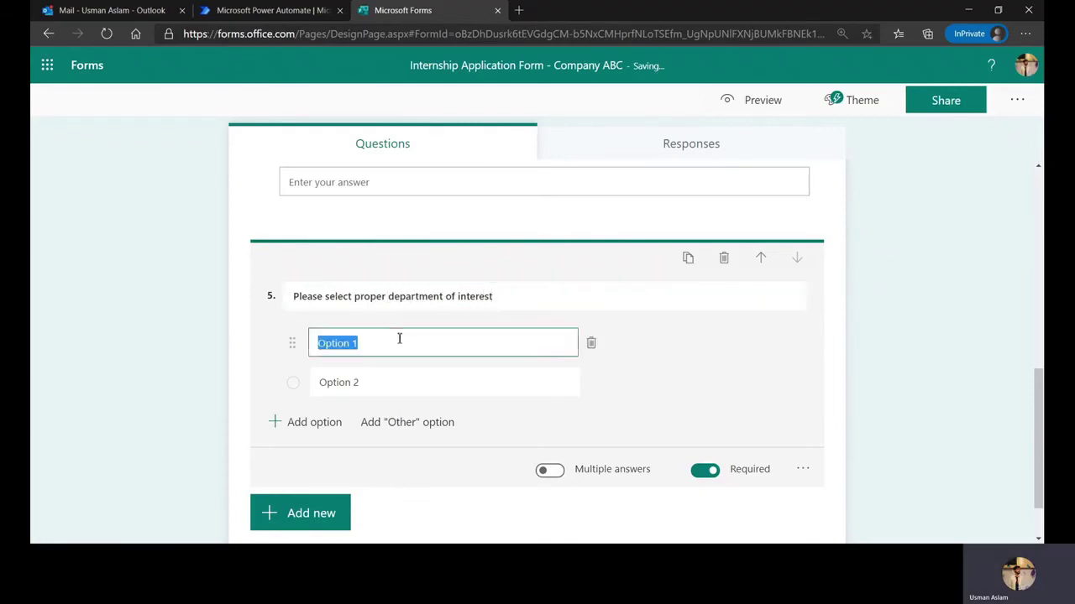
key("BackSpace")
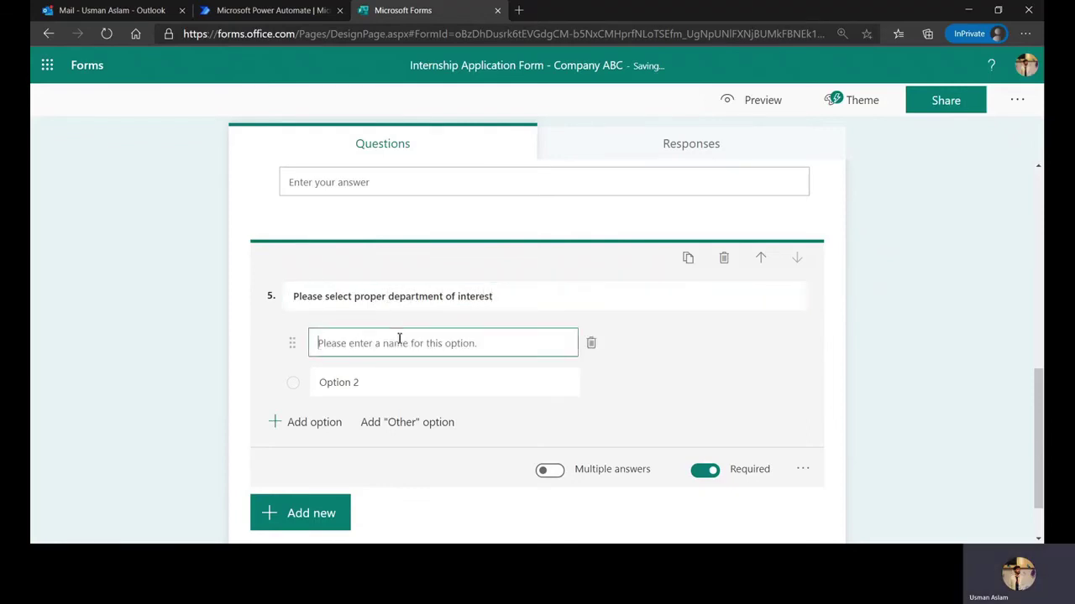
type("Engineering")
key("Tab")
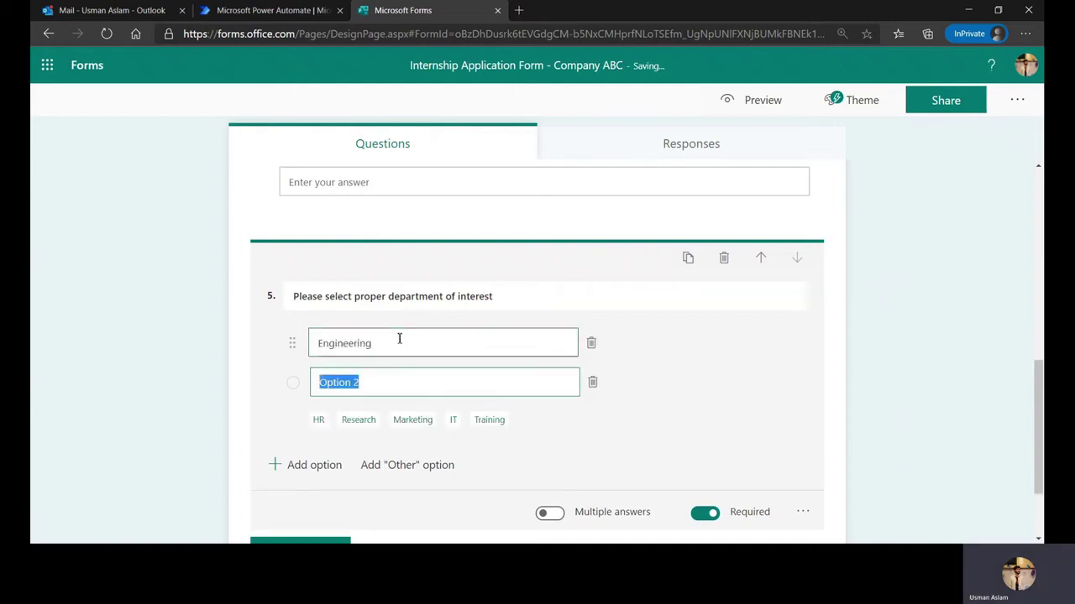
key("BackSpace")
type("Business I")
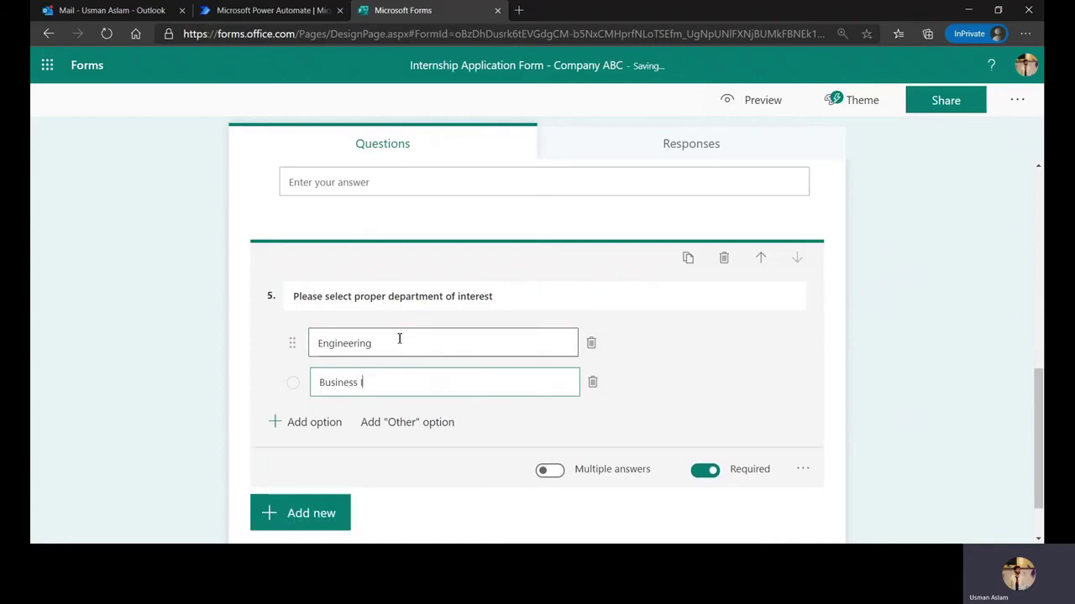
type("ntelligence")
key("Return")
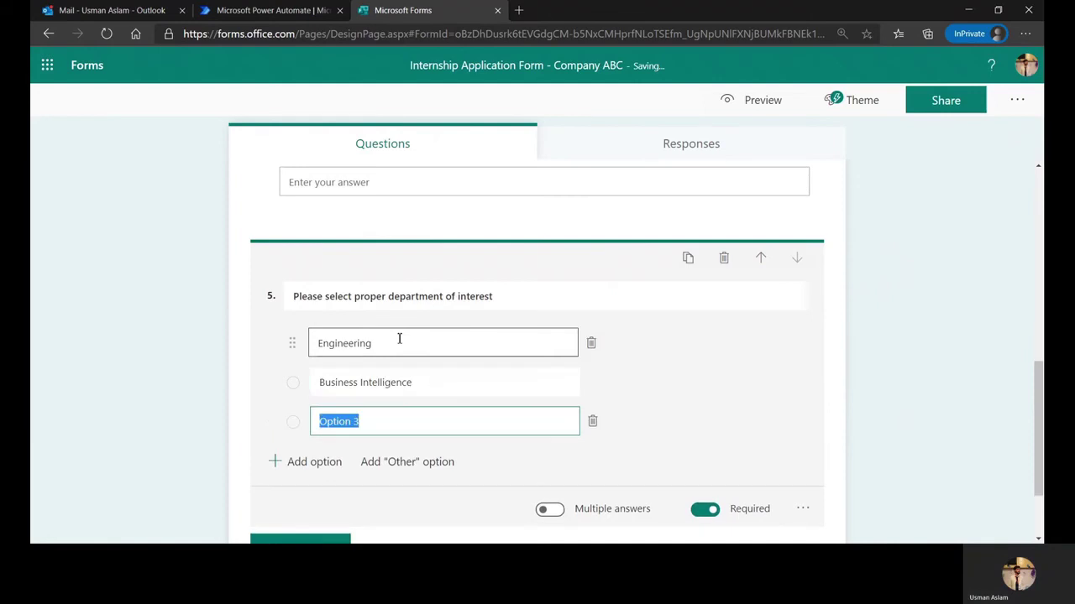
type("Human Re")
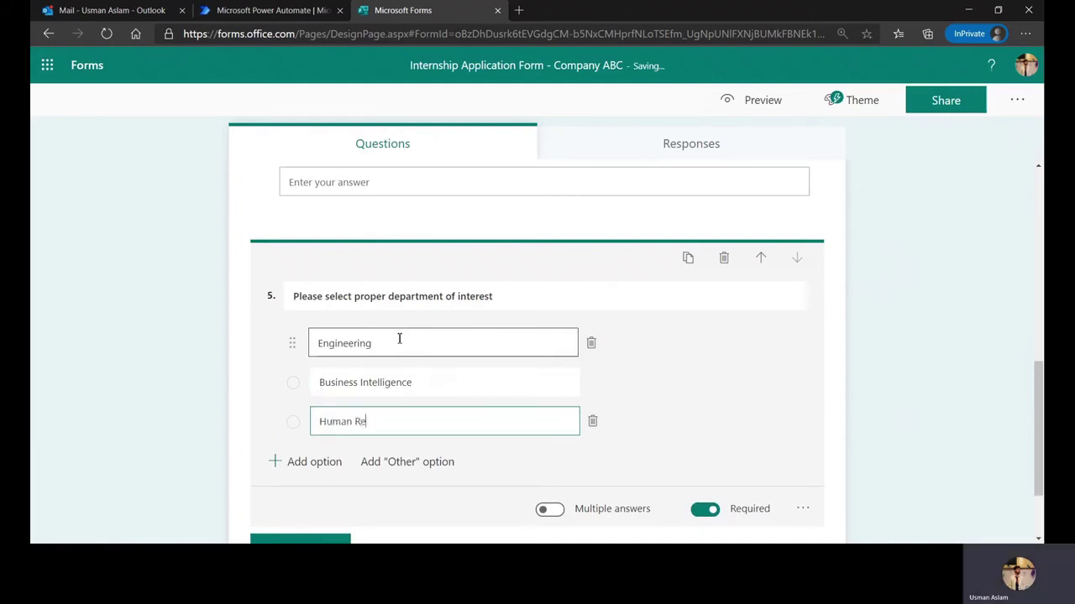
type("sources")
key("Return")
type("Sales")
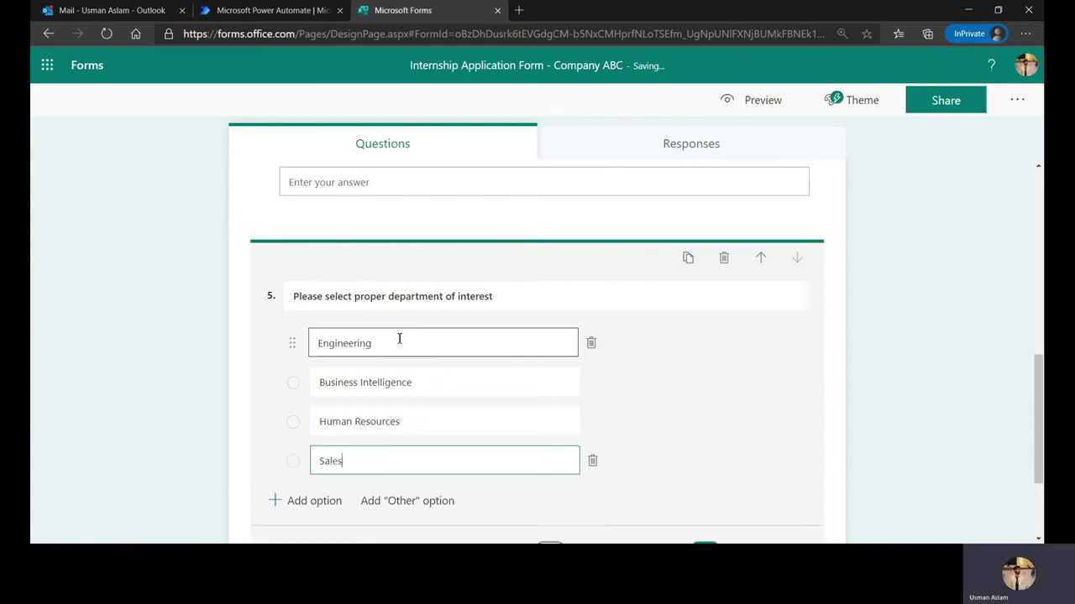
type(" & Marketing")
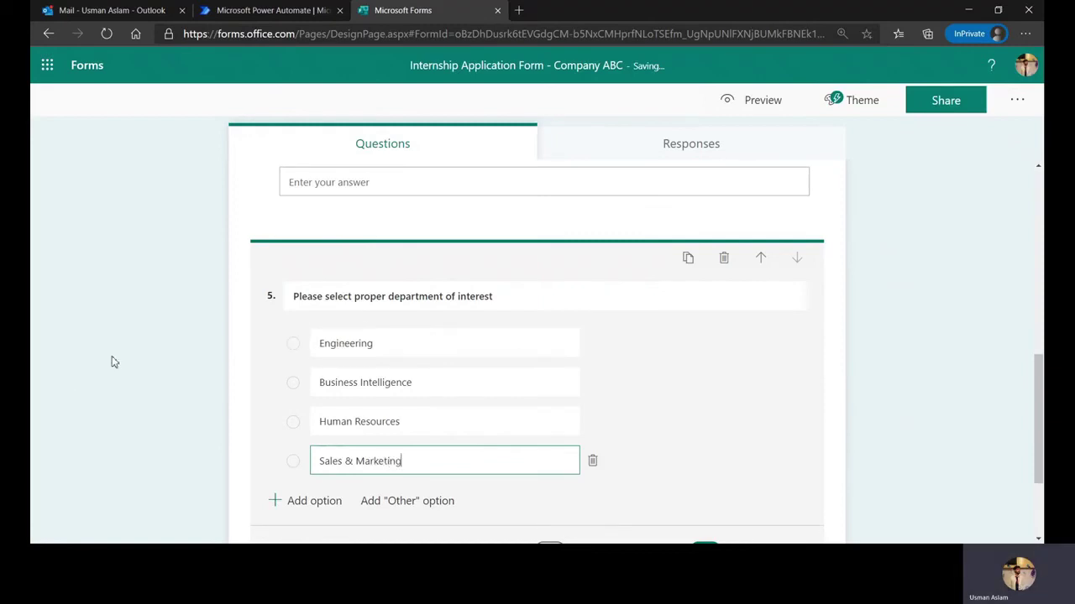
left_click(182, 337)
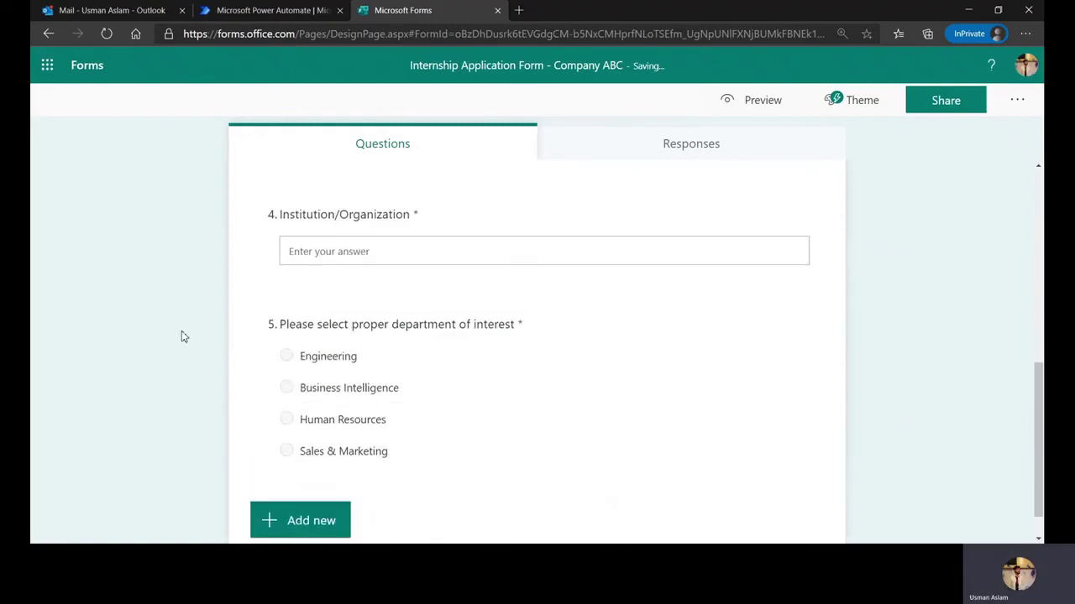
scroll(181, 337, "up", 10)
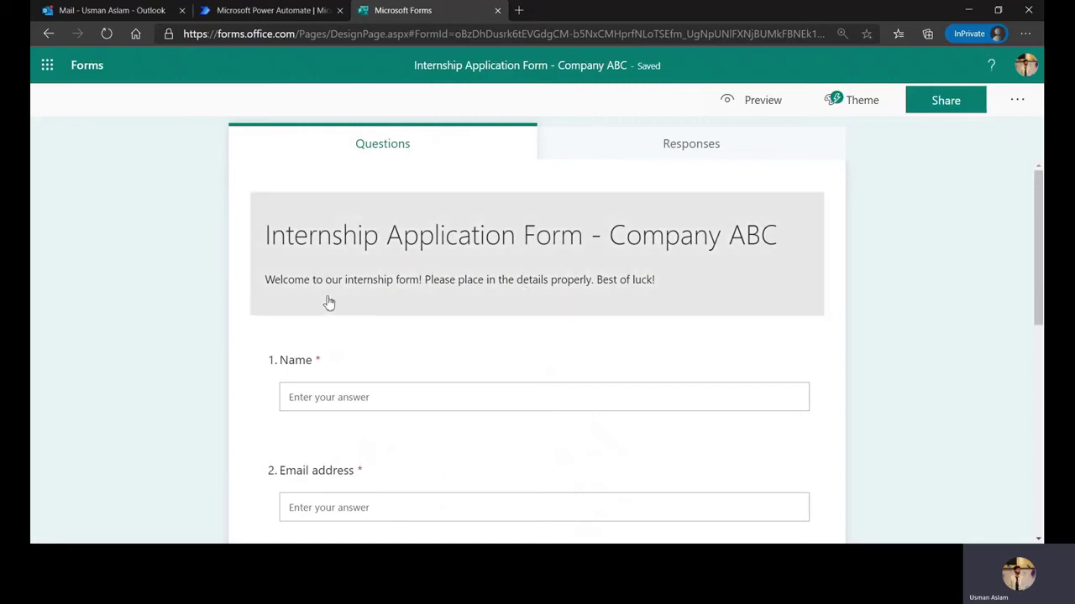
scroll(336, 319, "down", 5)
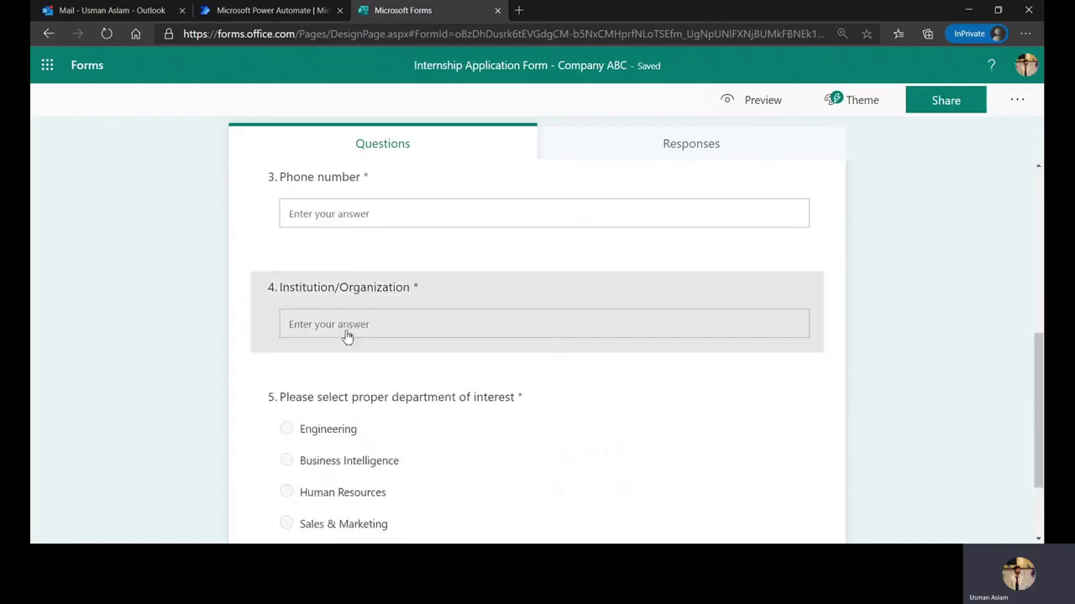
scroll(348, 335, "down", 2)
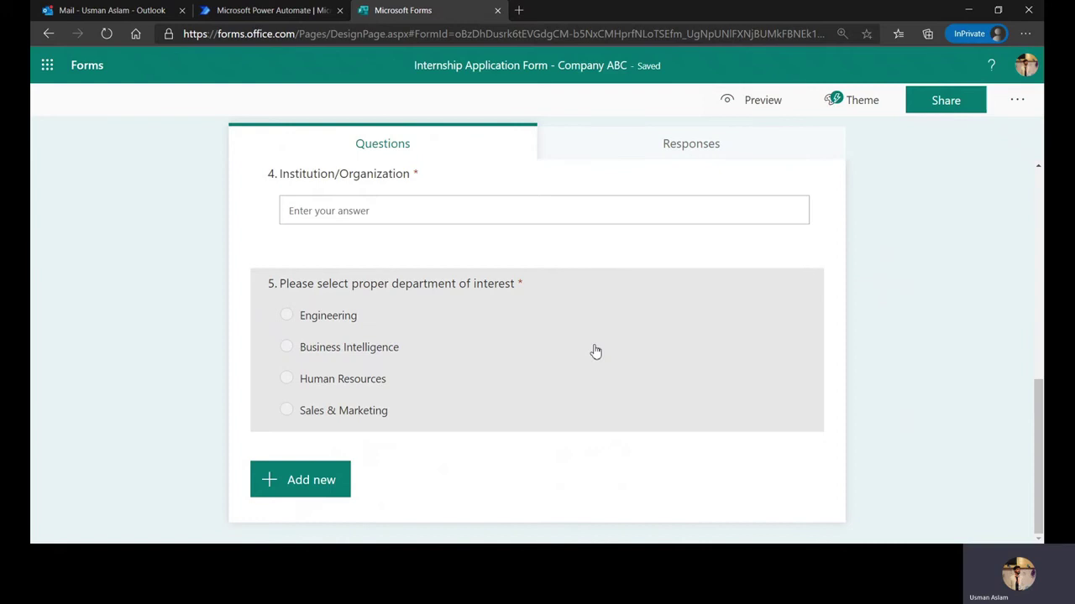
scroll(595, 350, "up", 8)
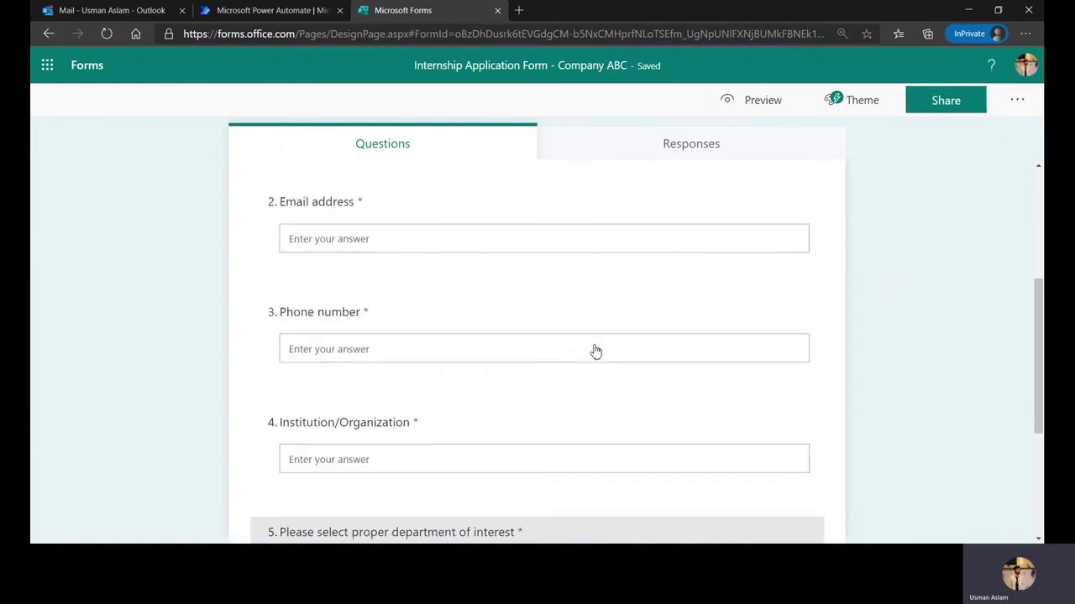
Create automated flow 'Internship form -ABC Company' with the 'When a new response is submitted' trigger
left_click(269, 11)
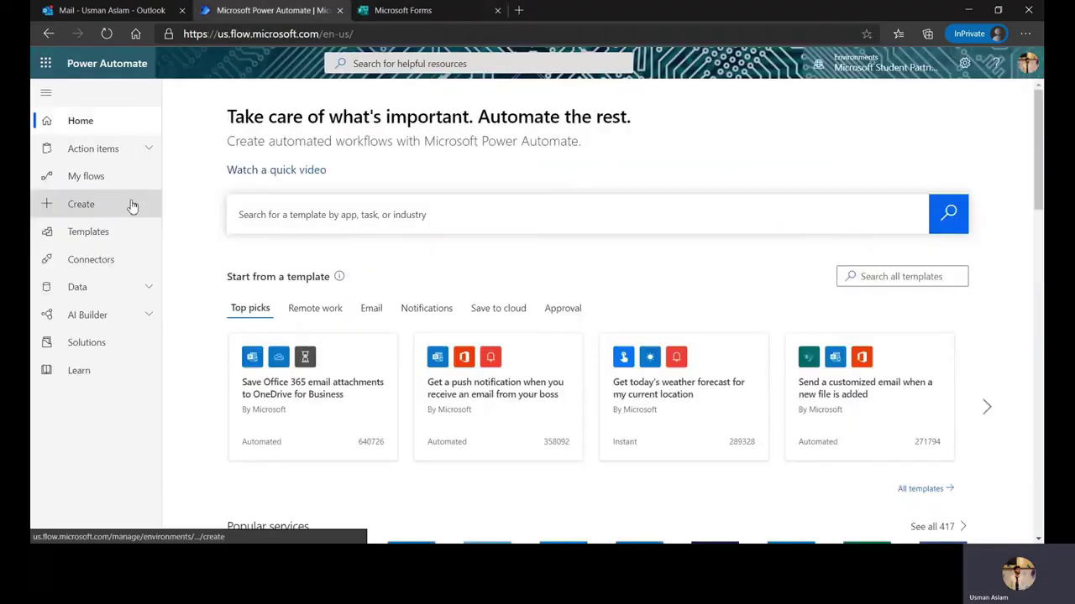
left_click(131, 207)
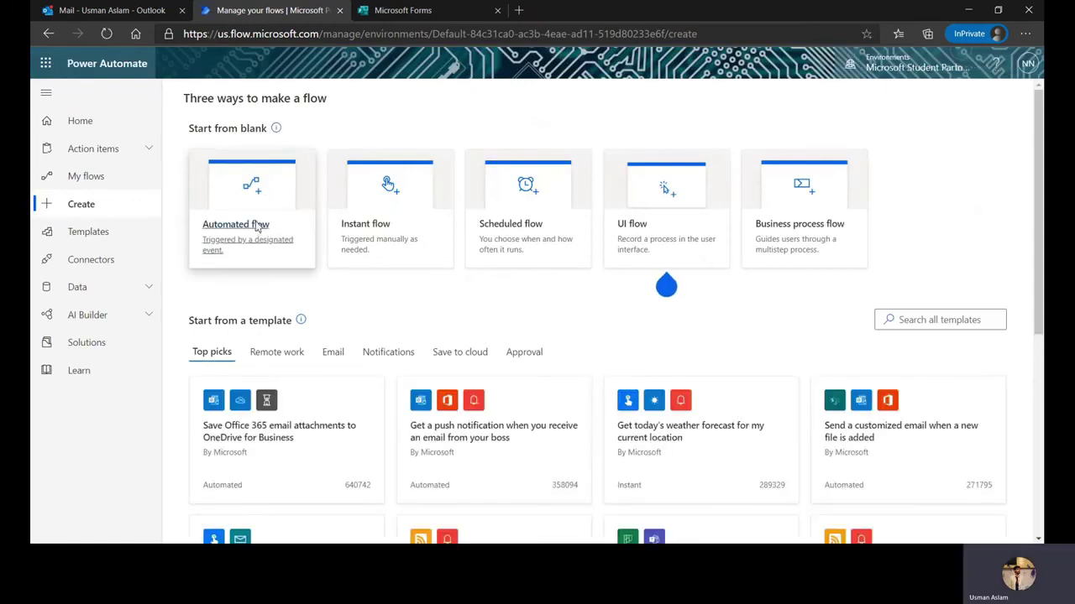
left_click(256, 216)
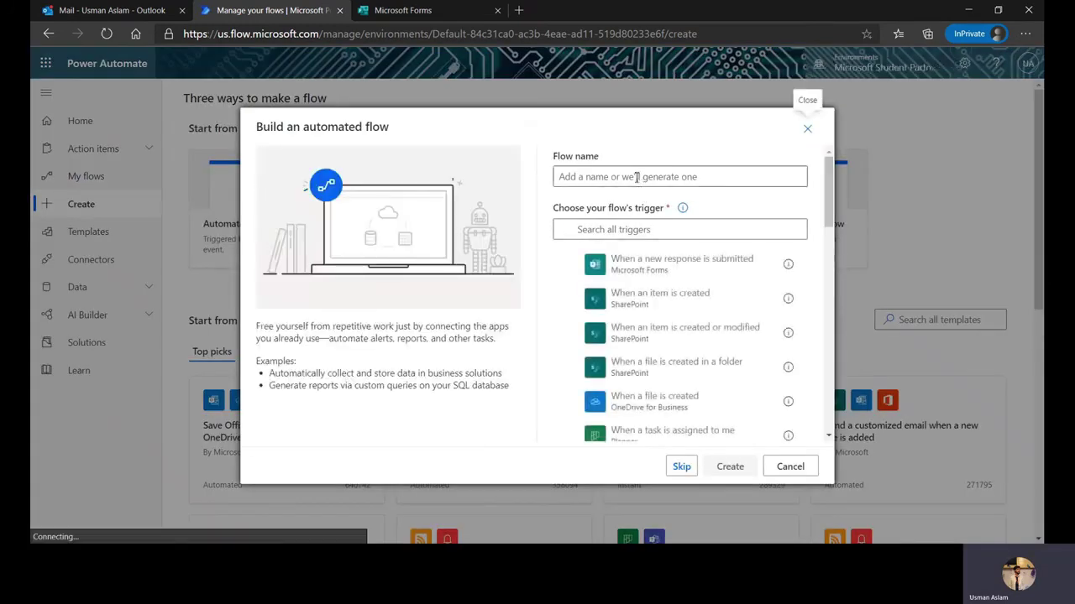
left_click(636, 177)
type("Intye")
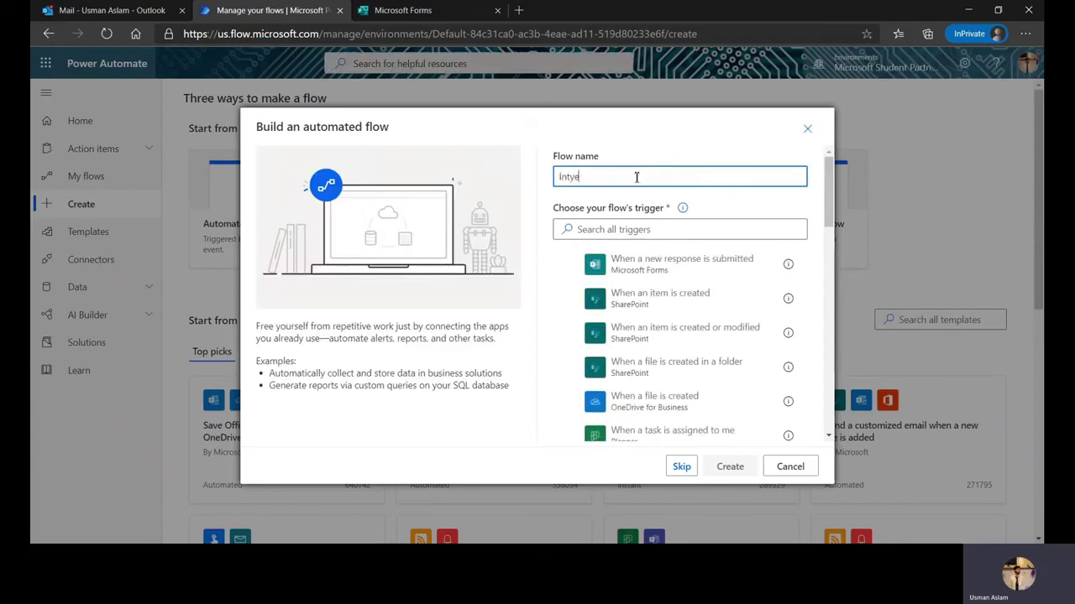
key("BackSpace")
key("BackSpace")
type("ernship form -ABC Company")
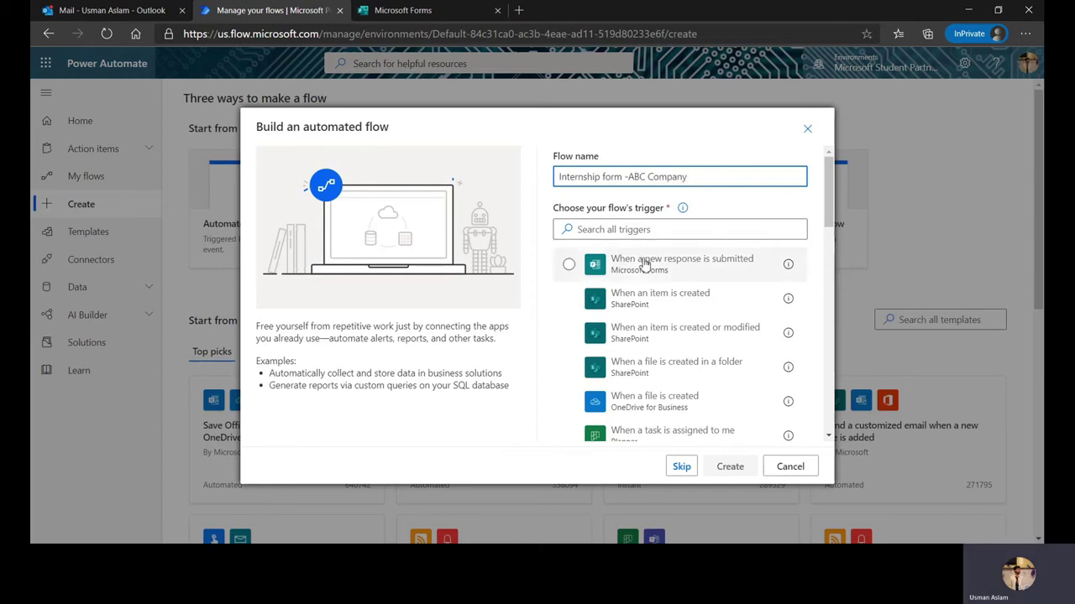
left_click(643, 263)
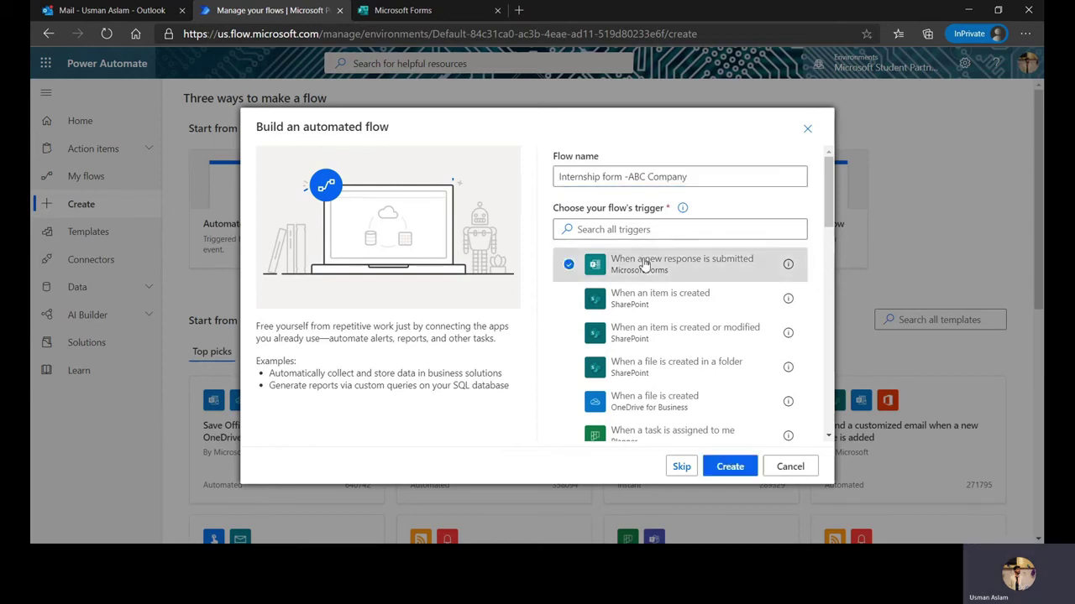
left_click(730, 466)
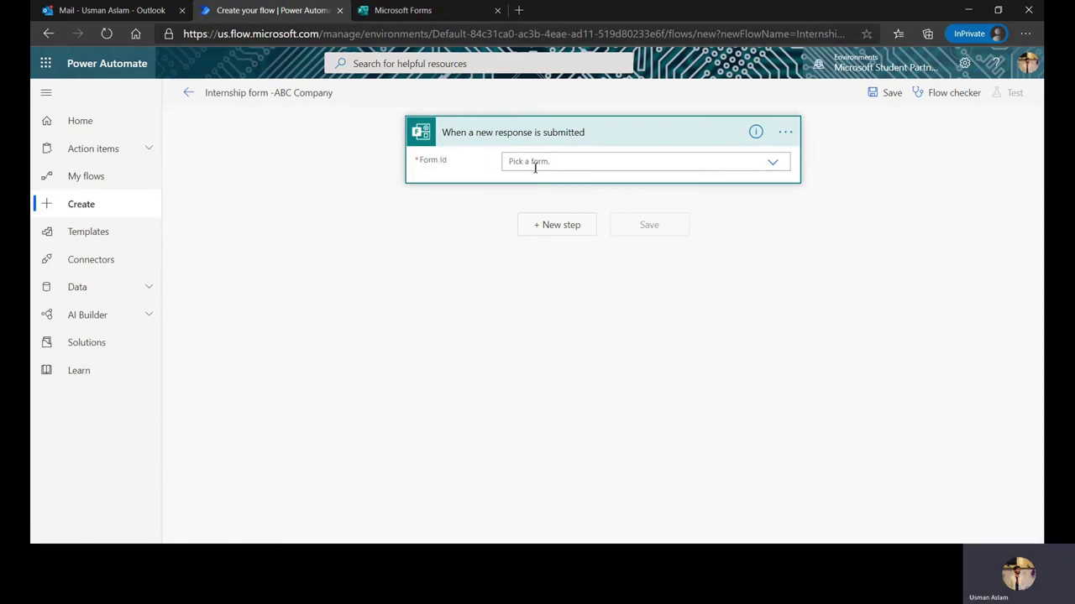
Set the trigger's Form Id to Internship Application Form - Company ABC
left_click(418, 12)
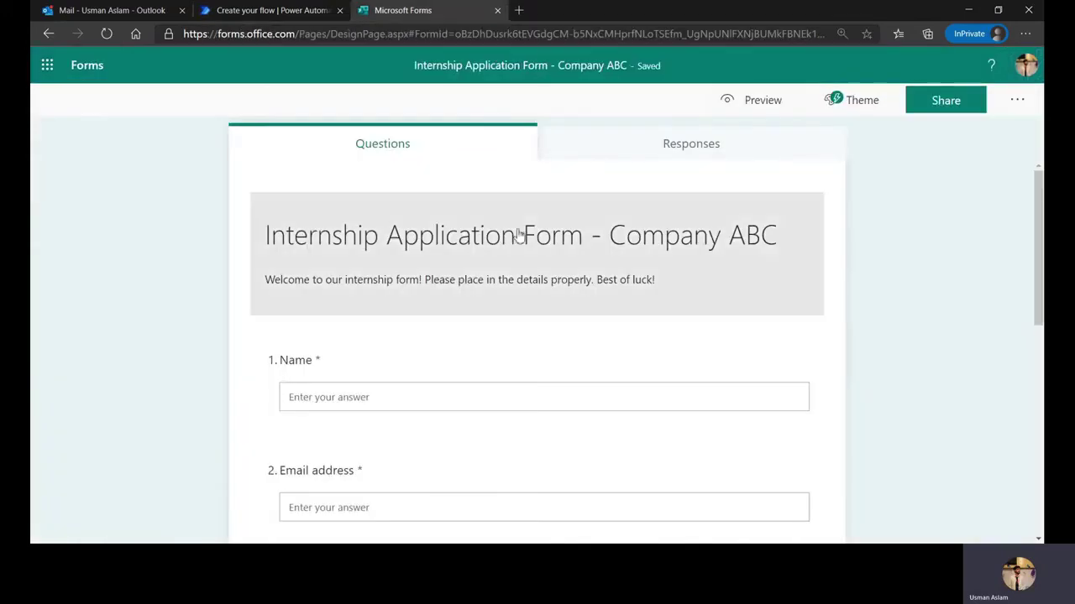
left_click(290, 12)
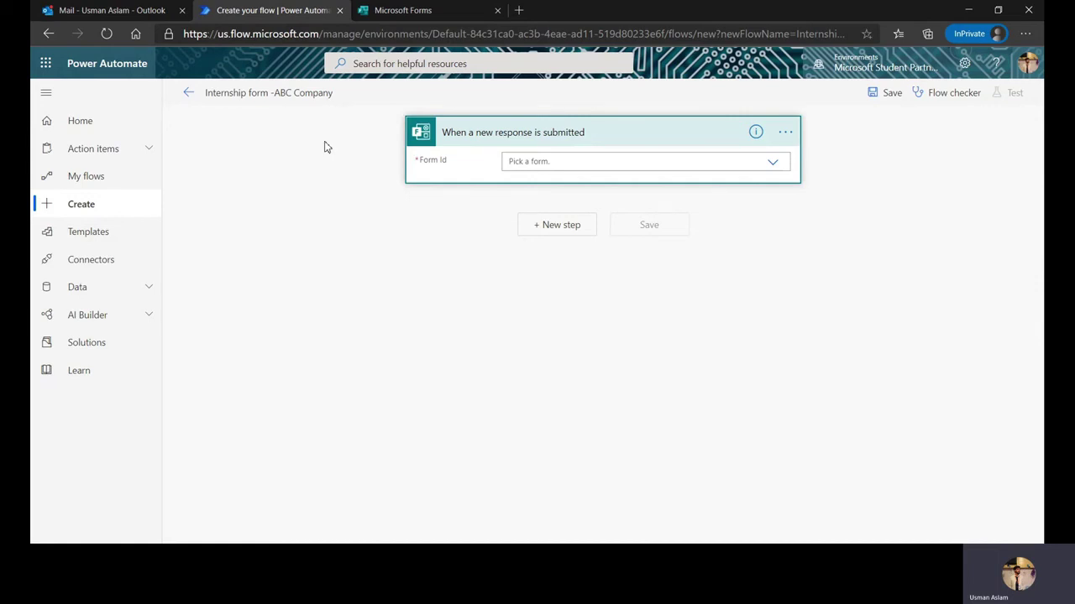
left_click(772, 161)
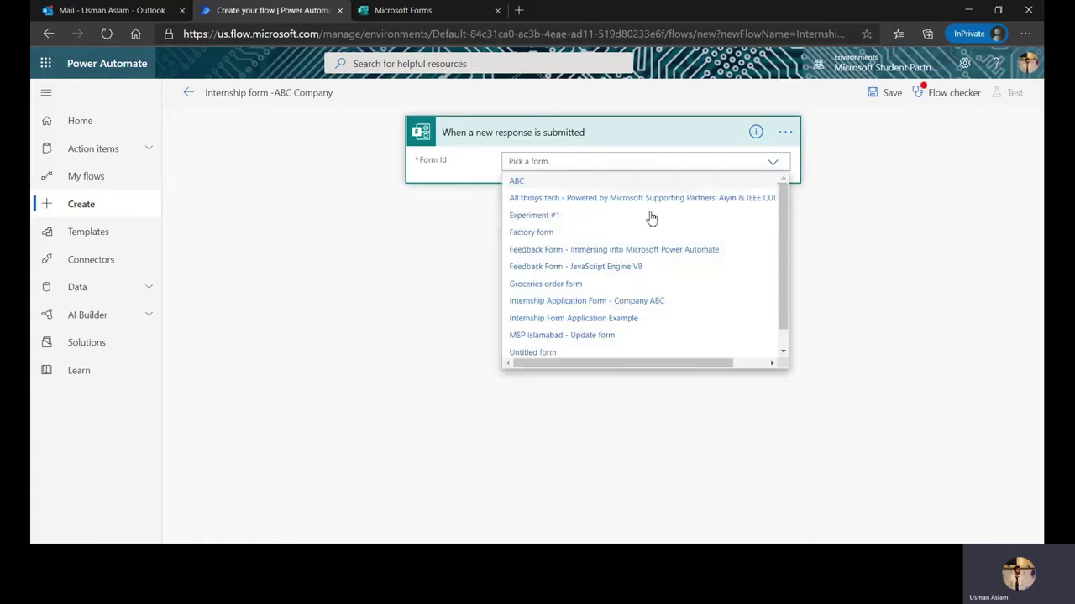
scroll(578, 252, "down", 2)
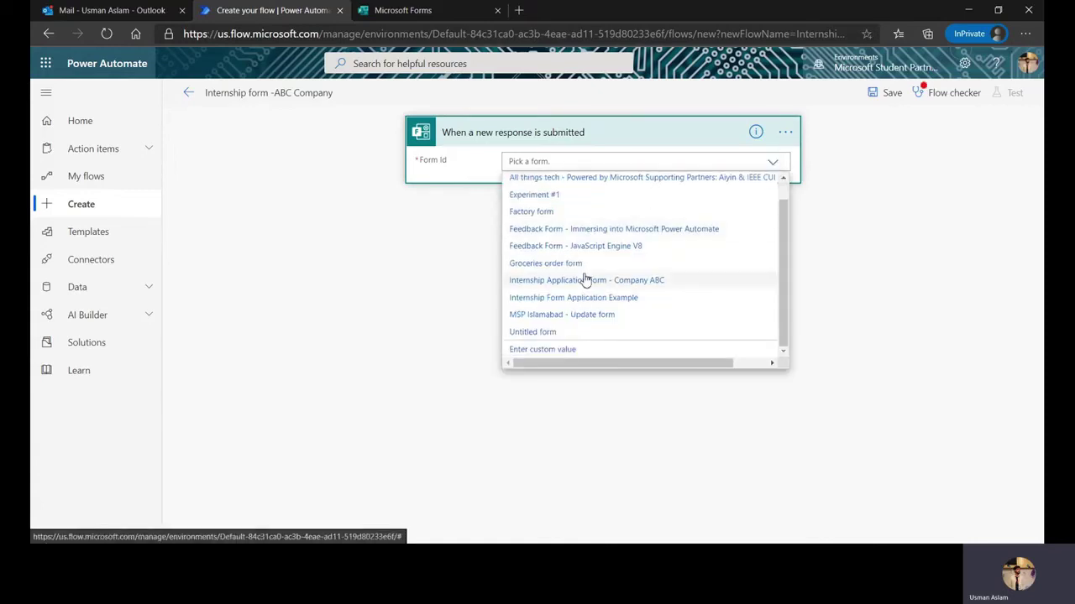
left_click(583, 279)
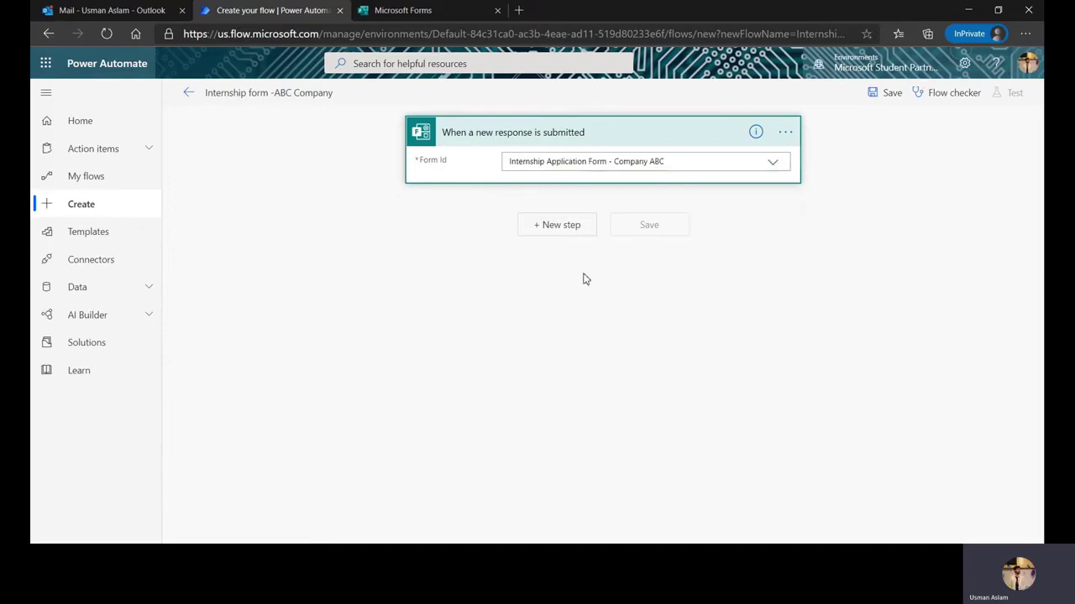
left_click(547, 239)
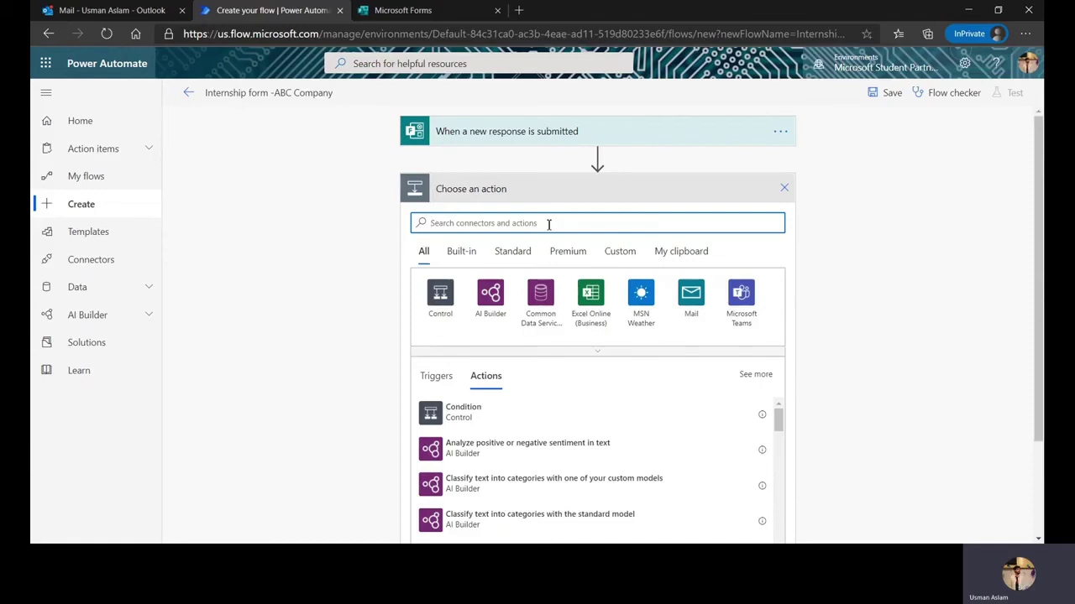
Add Get response details for the internship form, using the trigger's Response Id
type("Res")
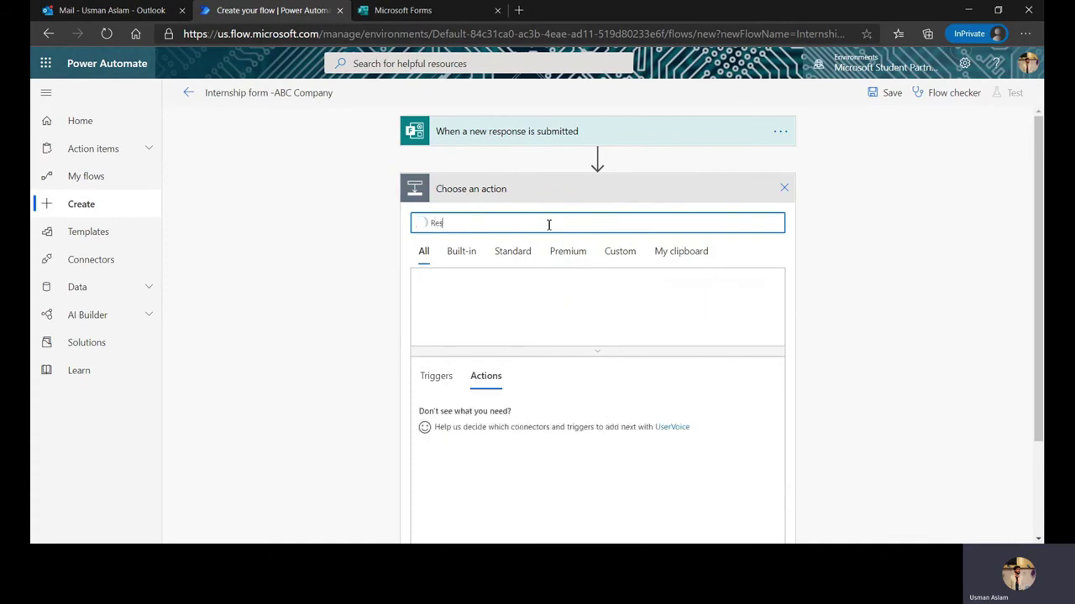
type("ponse")
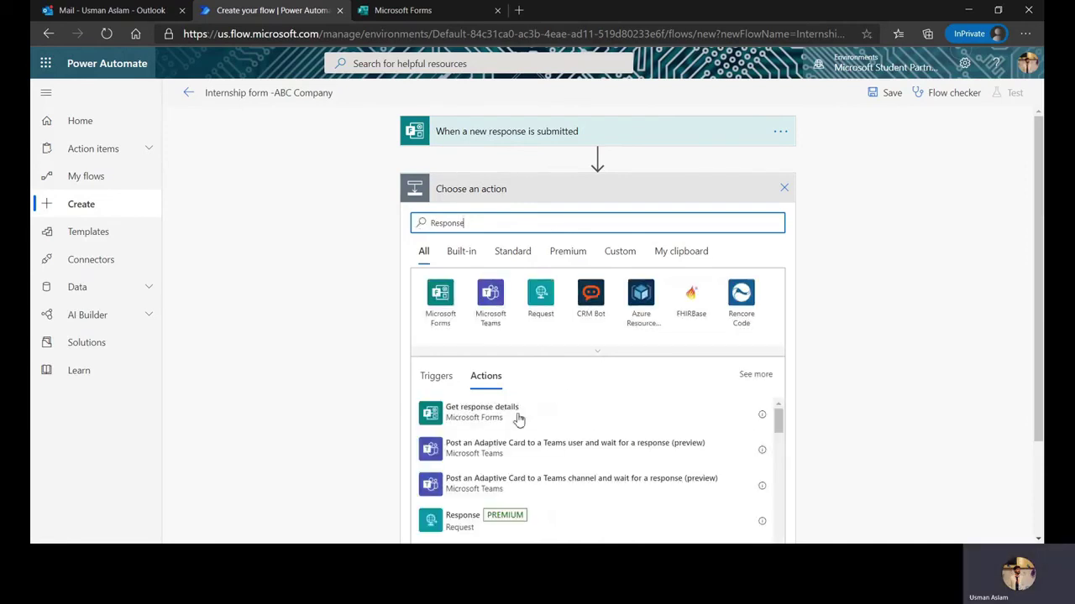
left_click(519, 418)
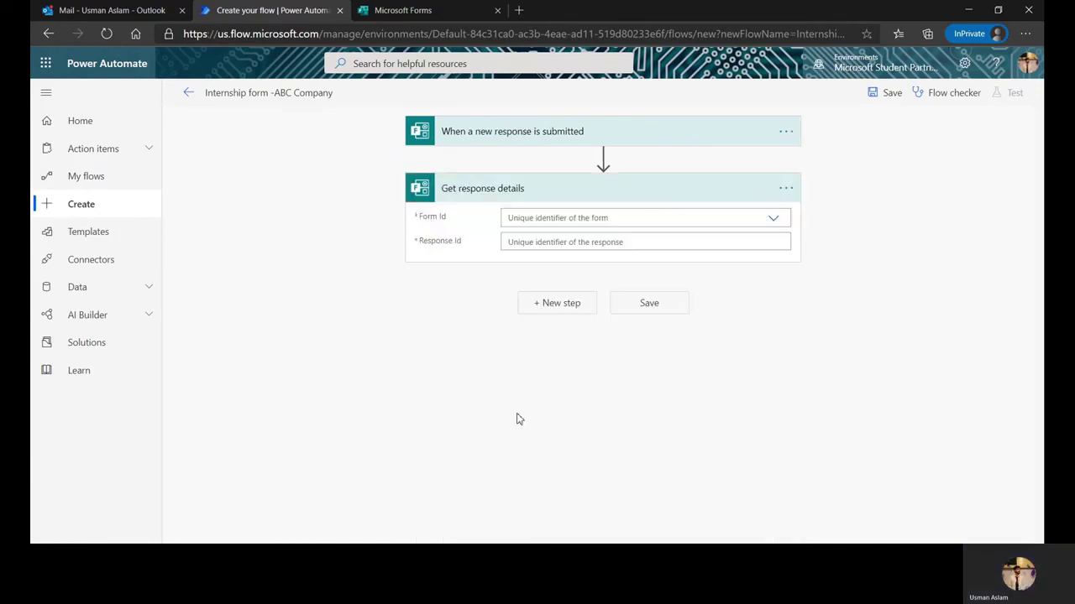
left_click(770, 223)
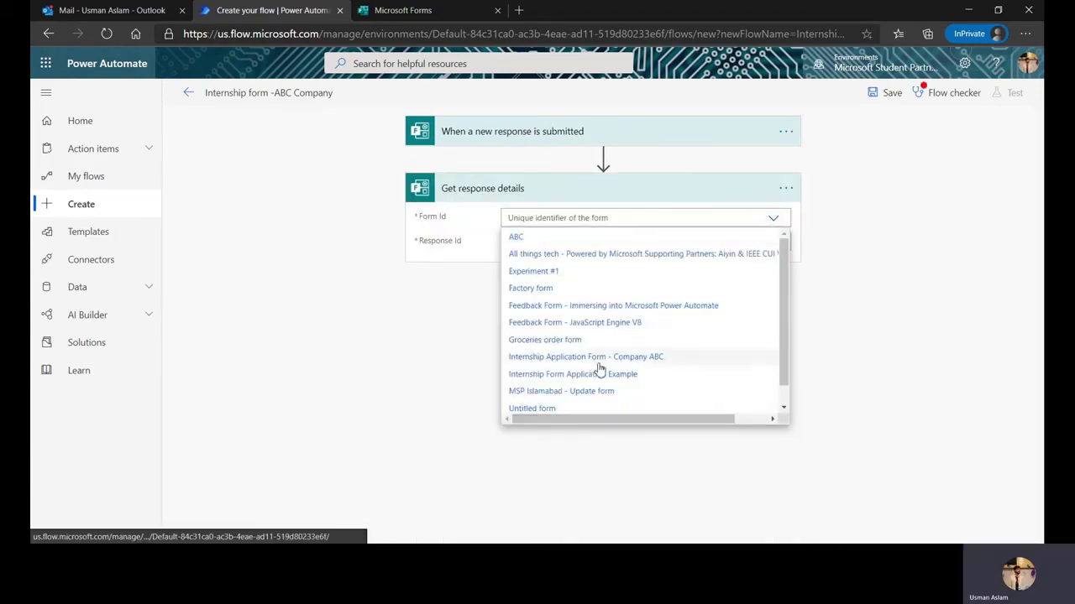
left_click(599, 362)
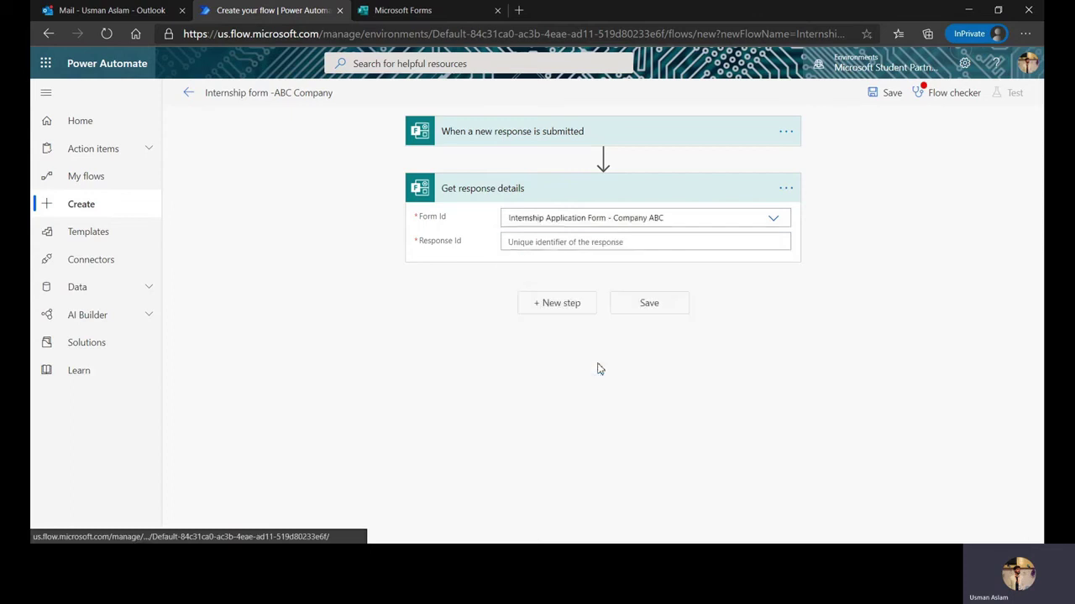
left_click(583, 242)
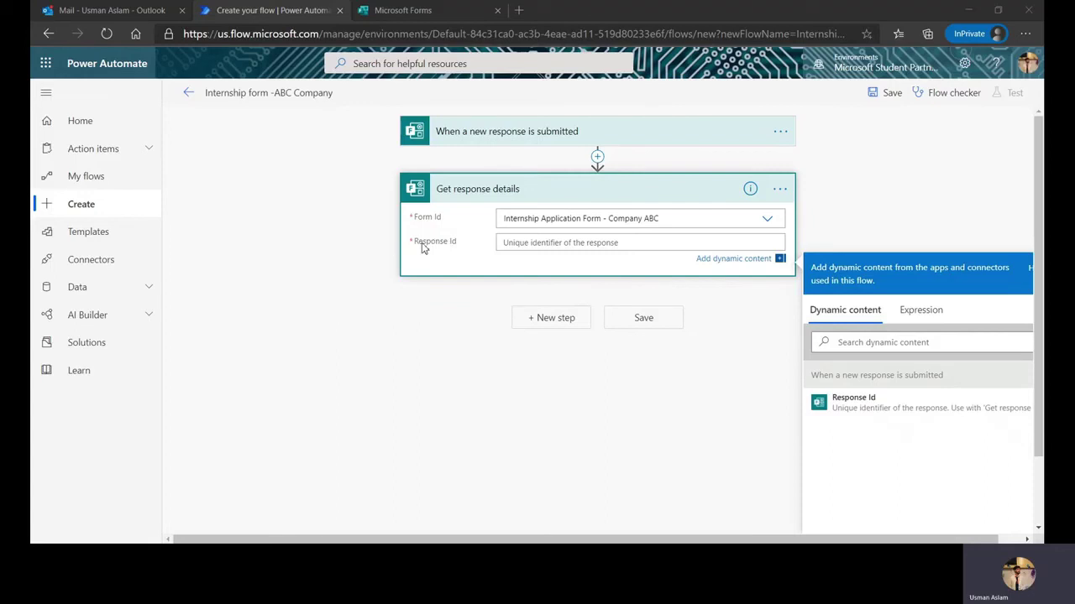
left_click(868, 419)
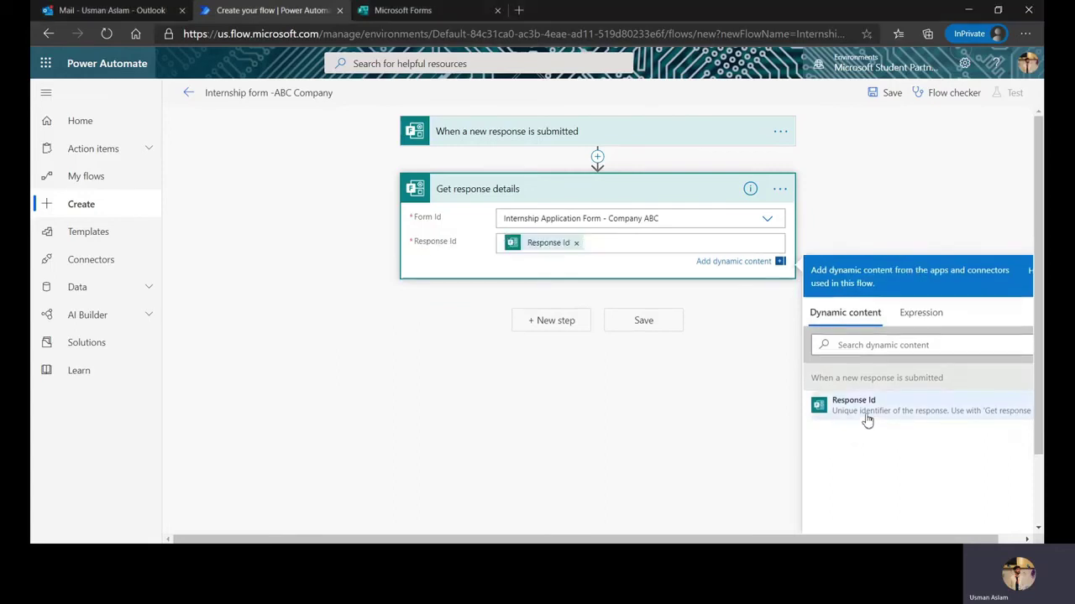
Add a Send an email notification (V3) action after the response details
left_click(564, 334)
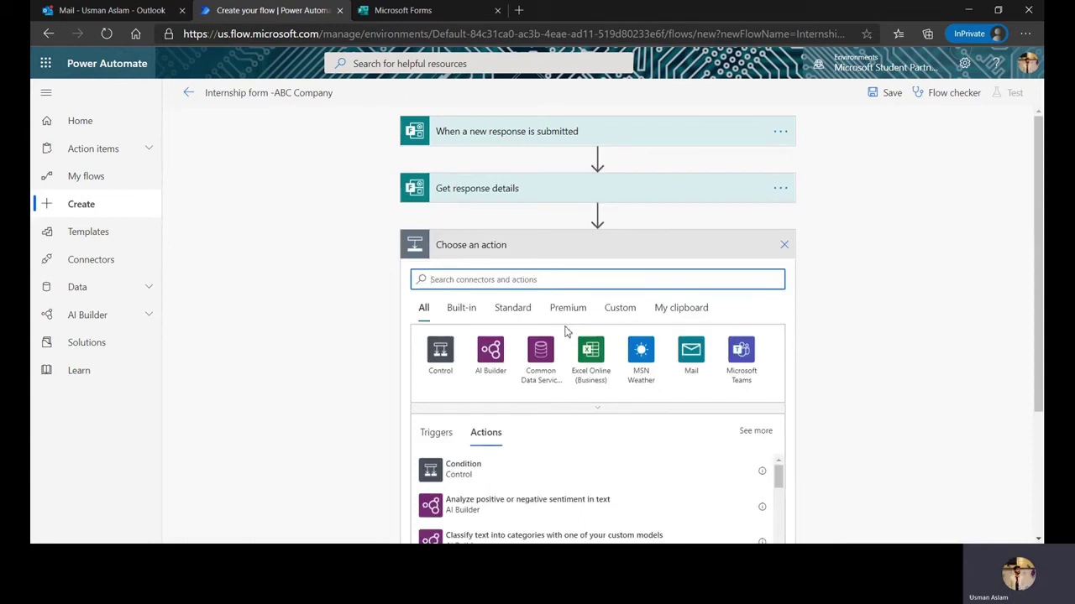
type("send i")
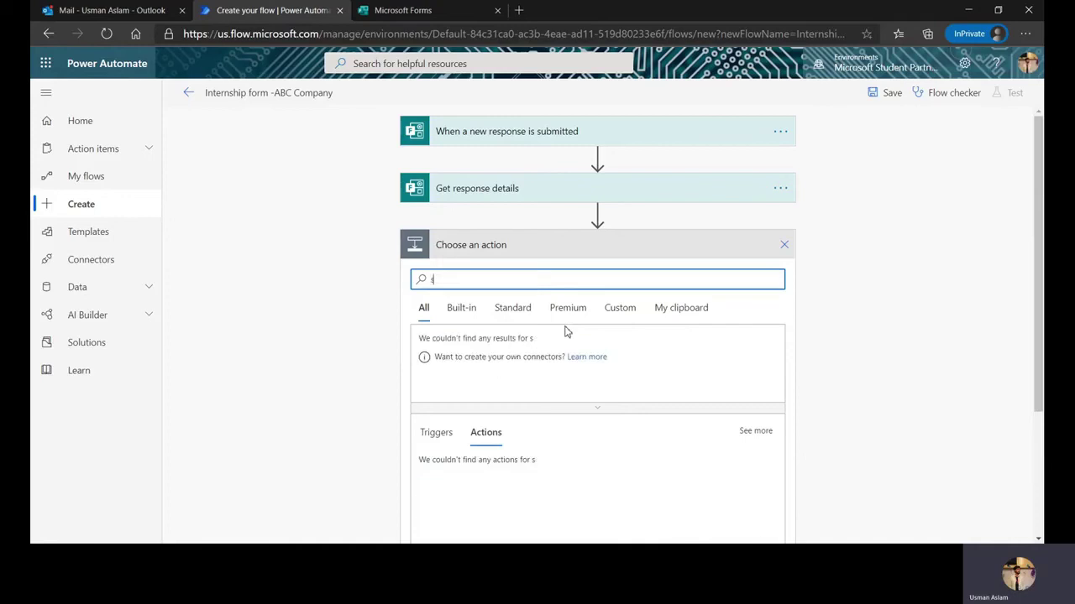
key("BackSpace")
key("BackSpace")
key("BackSpace")
key("BackSpace")
key("BackSpace")
key("BackSpace")
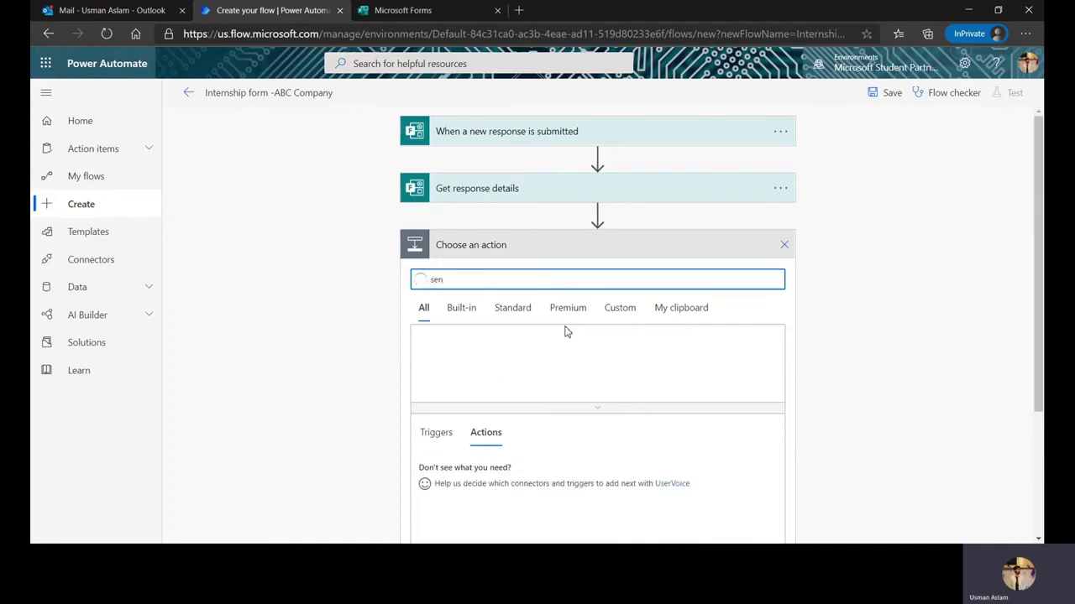
type("email")
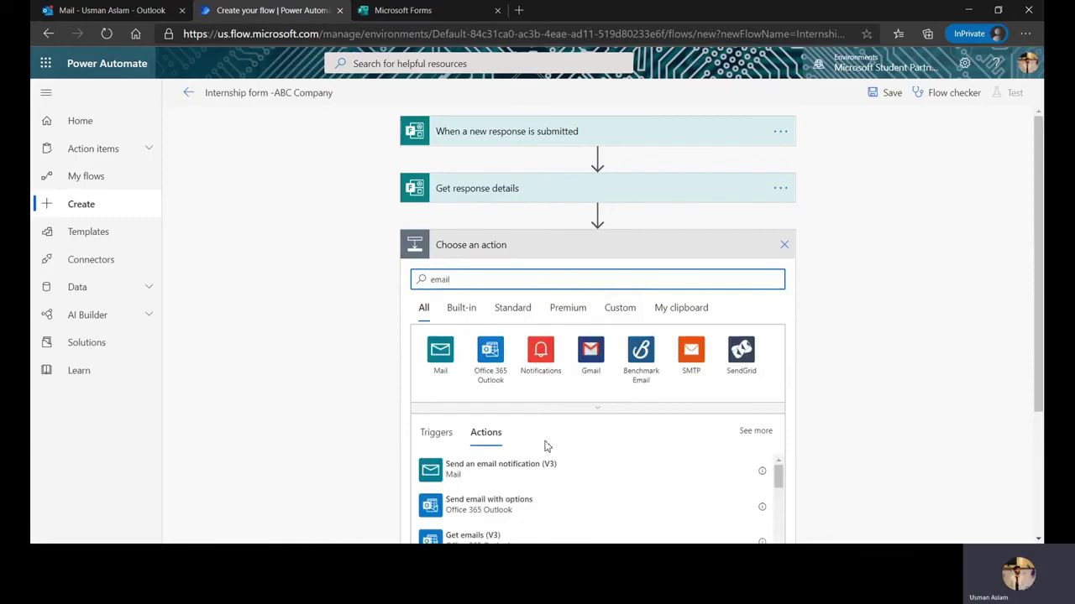
left_click(550, 475)
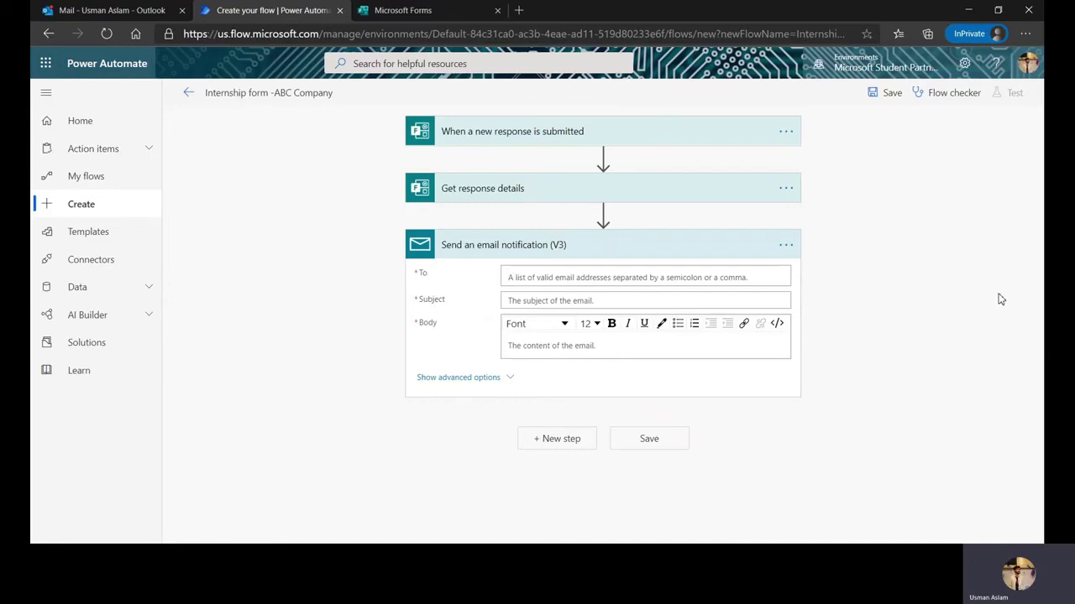
Address the email to the Responders' Email dynamic value
left_click(606, 278)
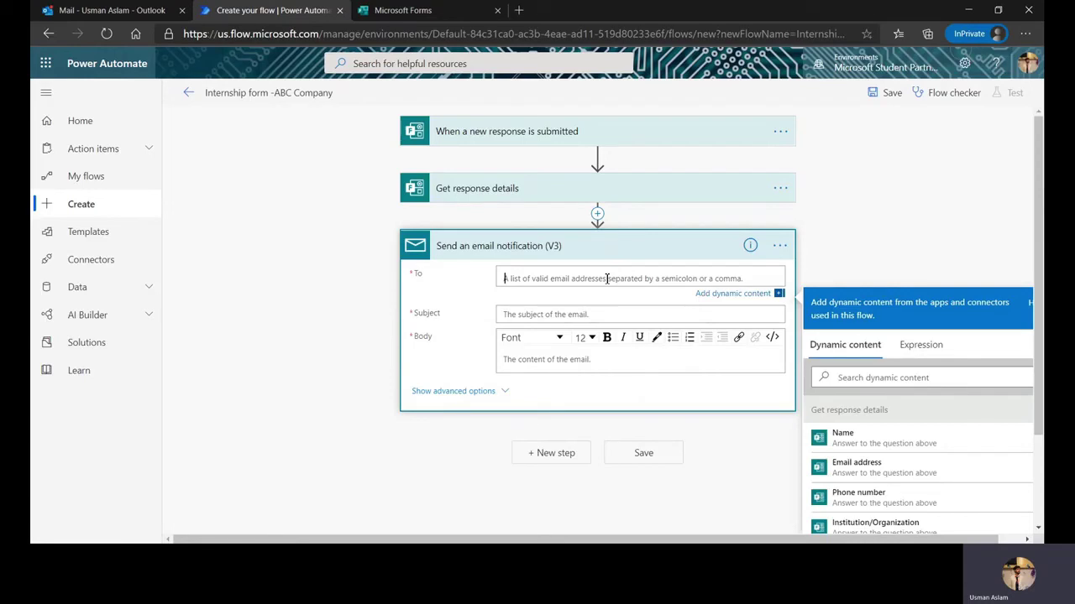
scroll(876, 450, "down", 1)
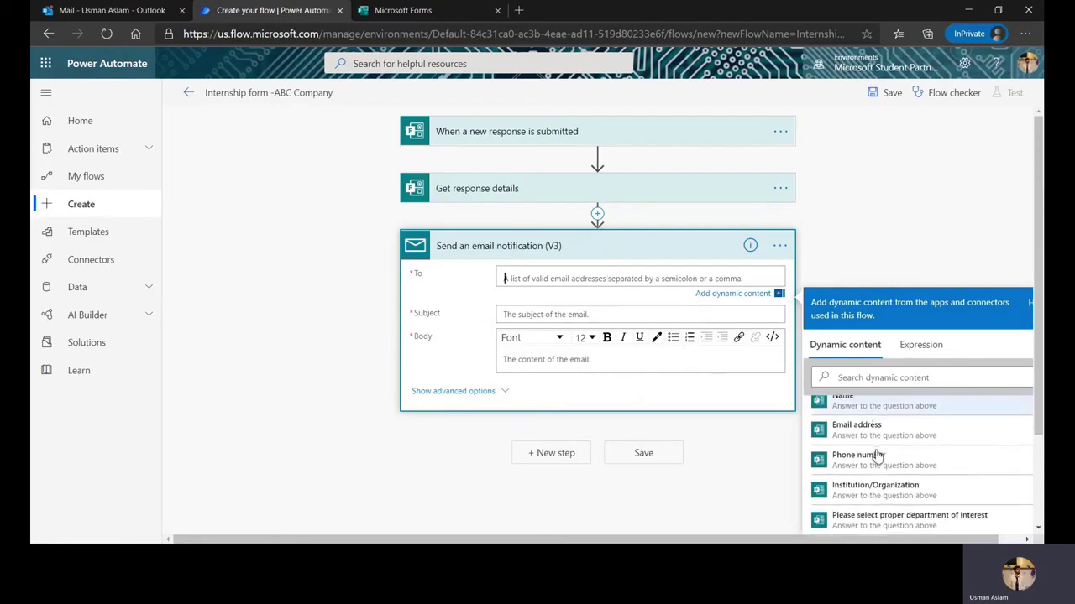
scroll(876, 455, "down", 1)
scroll(874, 432, "down", 1)
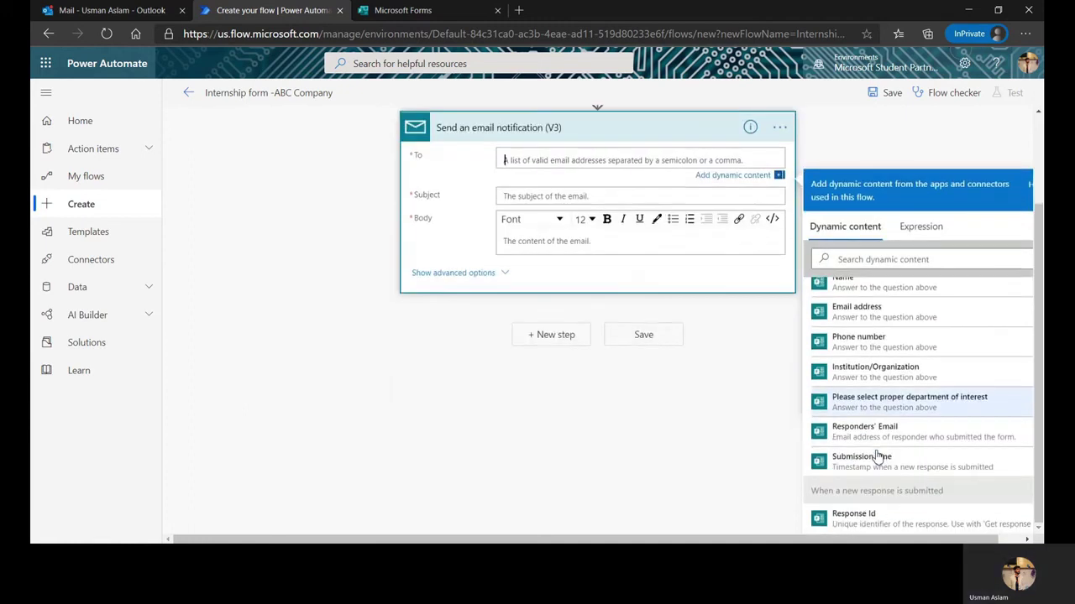
left_click(873, 430)
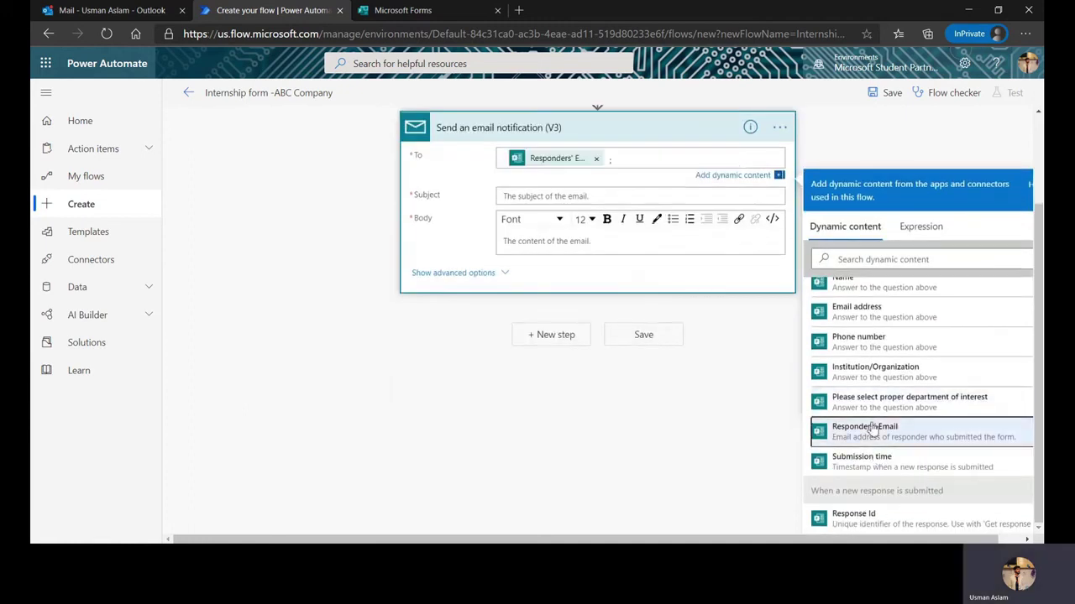
Set the email subject to 'Thank you for applying for our internship!'
left_click(576, 195)
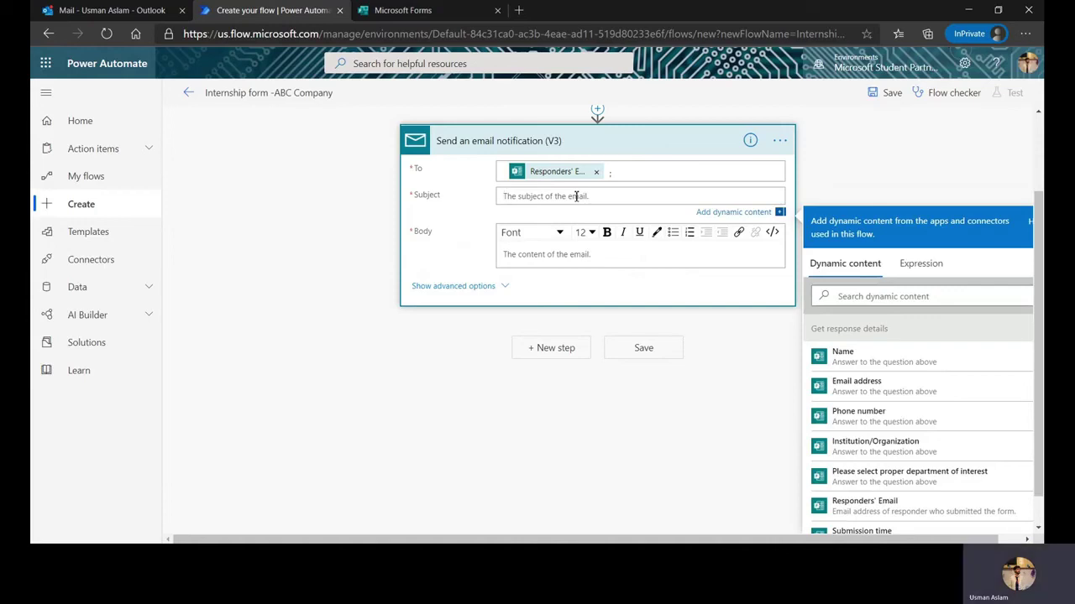
type("Thank you for applying for our inte")
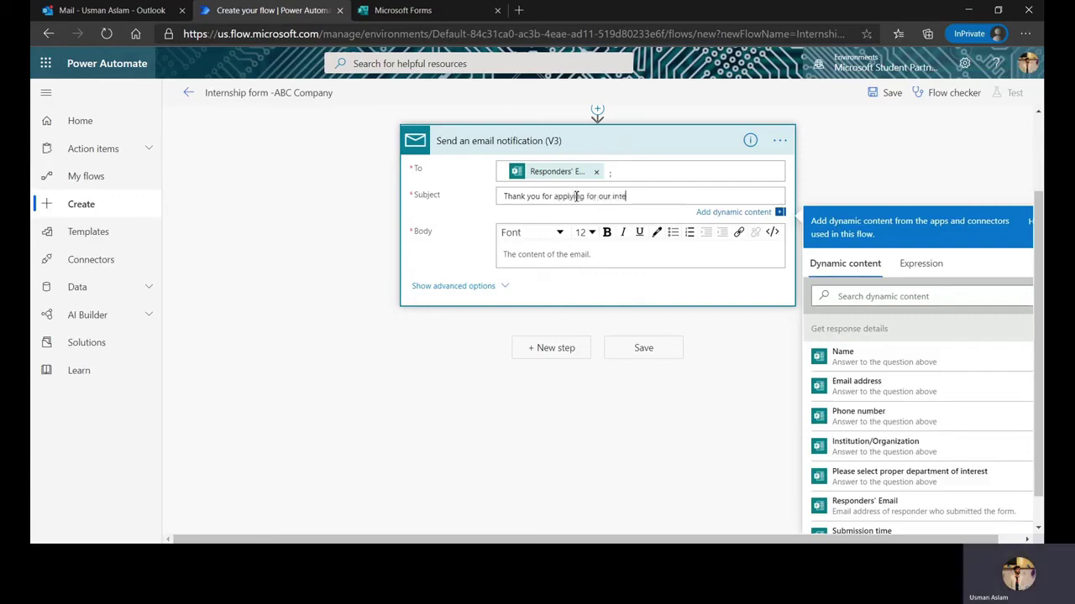
type("rnship!")
left_click(556, 259)
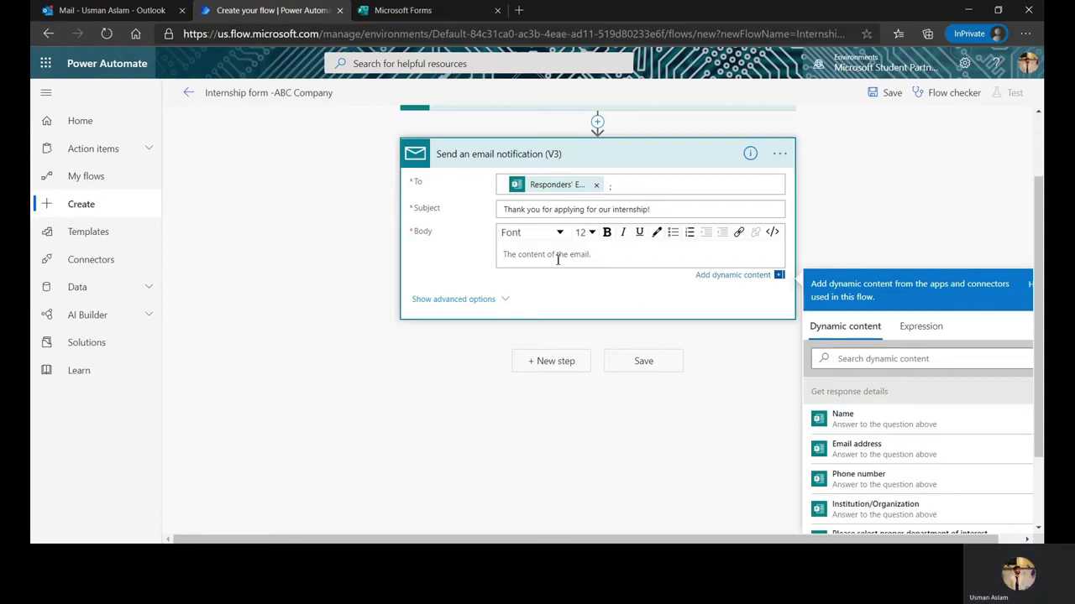
Write the body: 'Hello [Name], Thank you for applying…! You have selected [department]. We will get back to you soon!'
type("Hello")
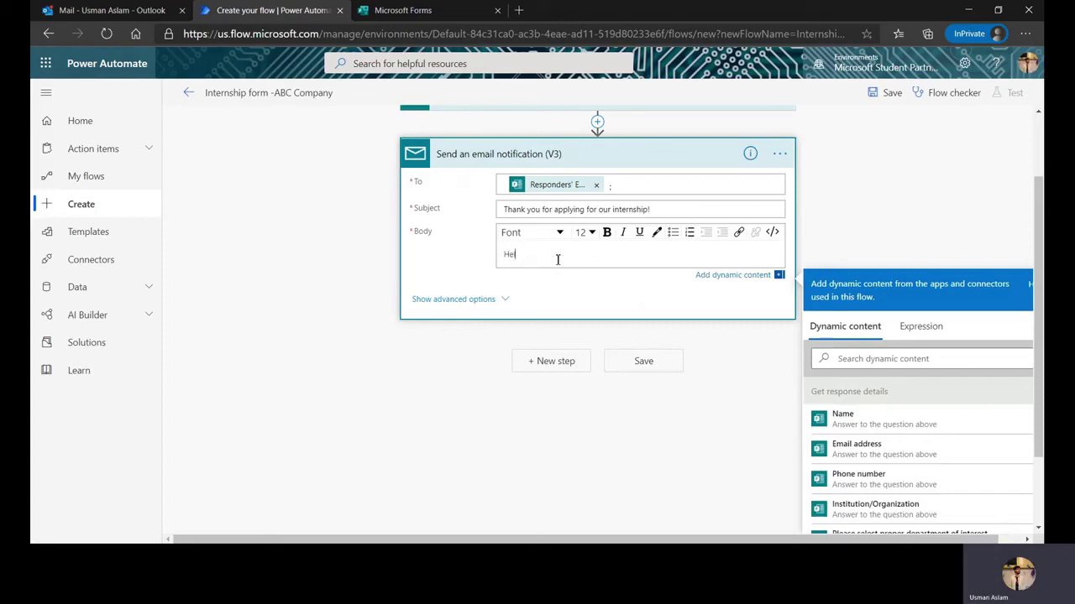
left_click(873, 429)
type(",")
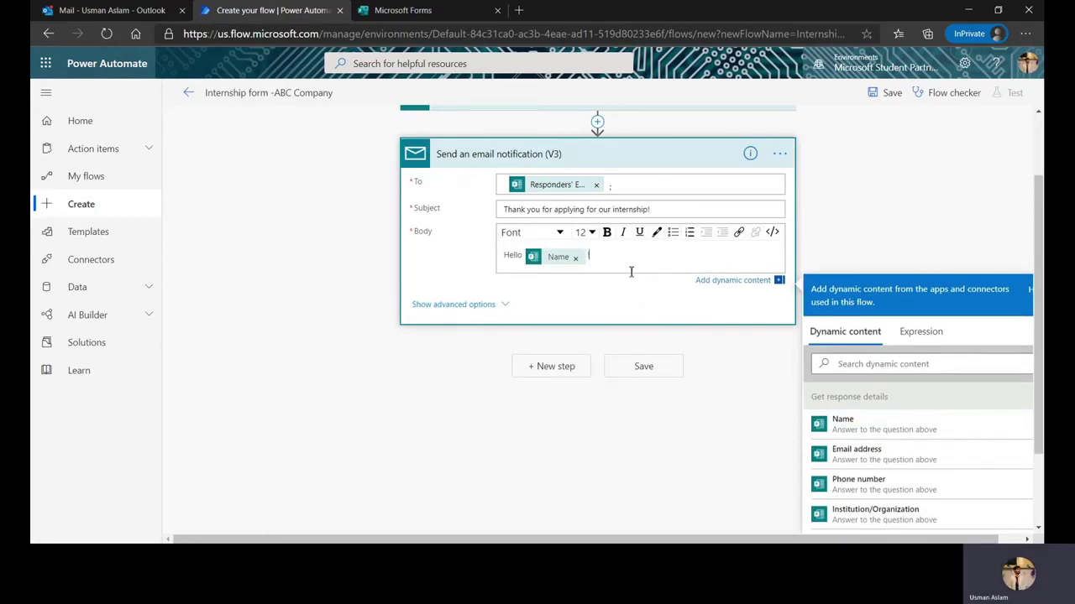
type(" Thank you for applying for th")
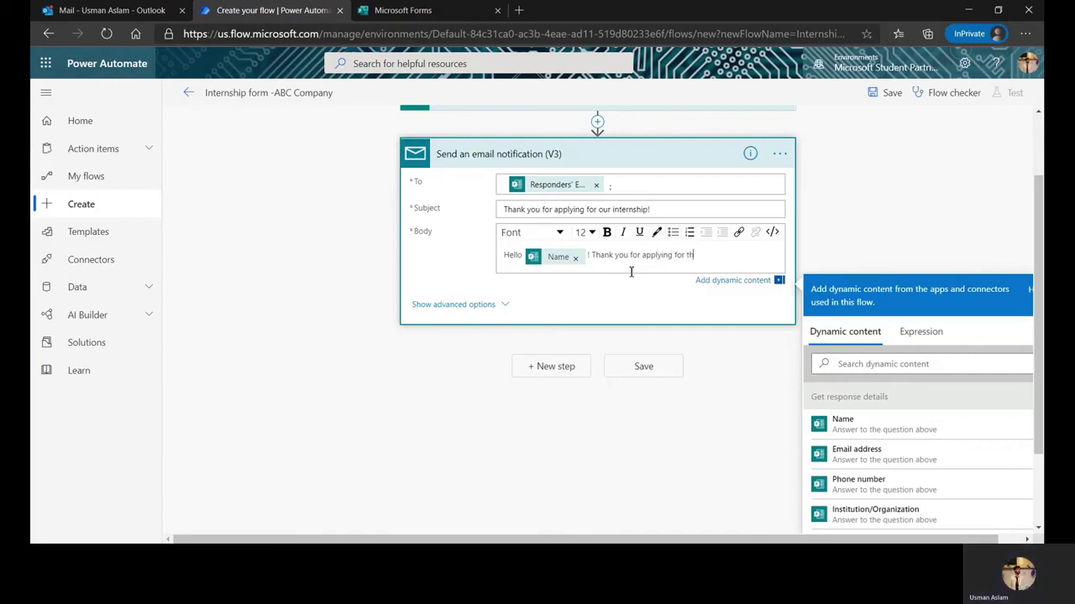
type("e inte")
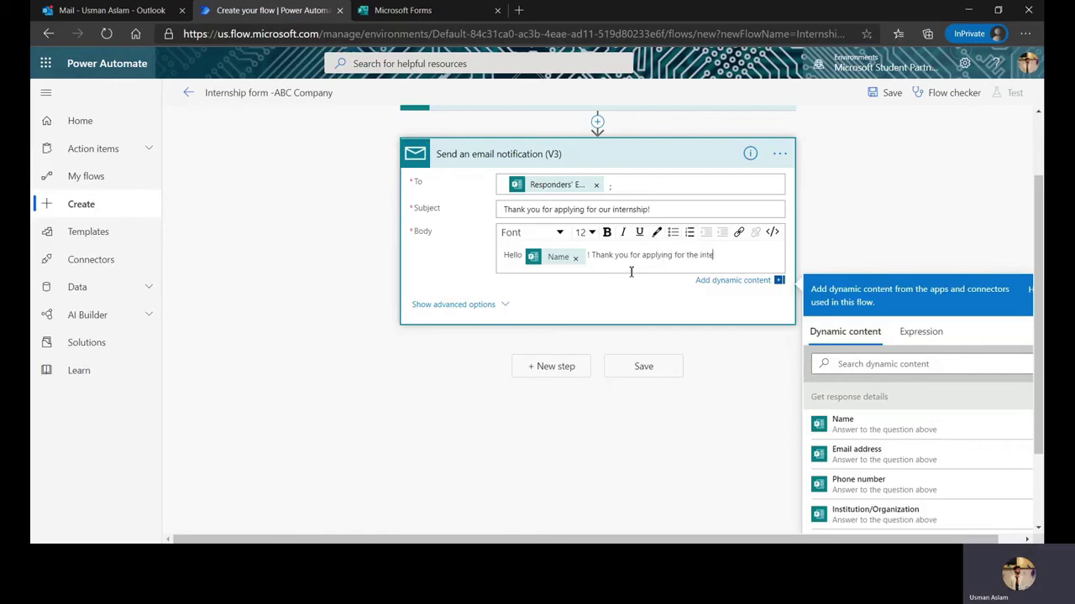
type("rnship of our company!")
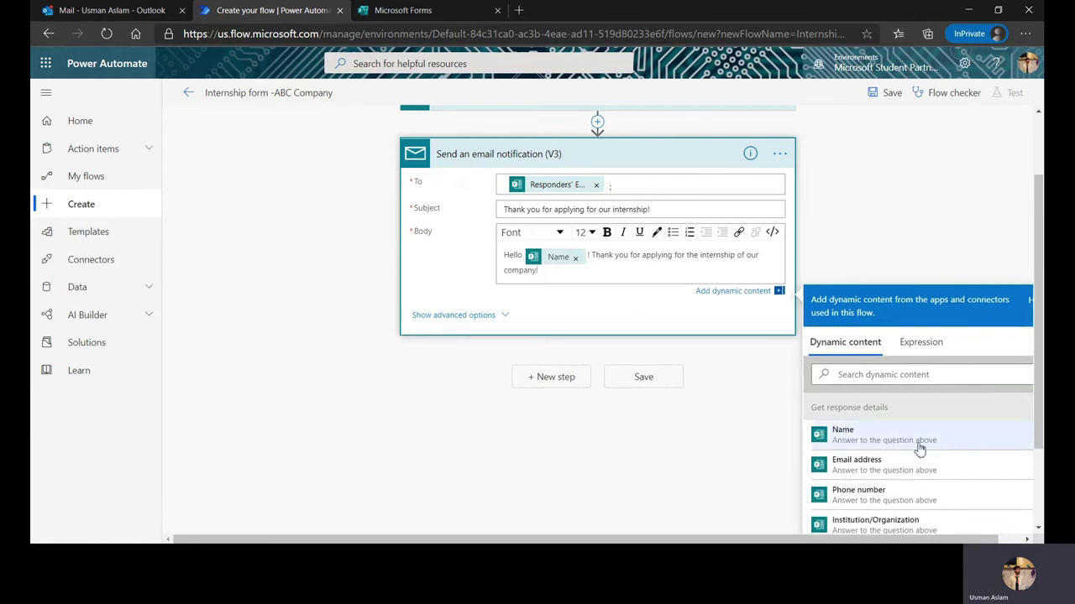
scroll(916, 445, "down", 1)
type("! You have")
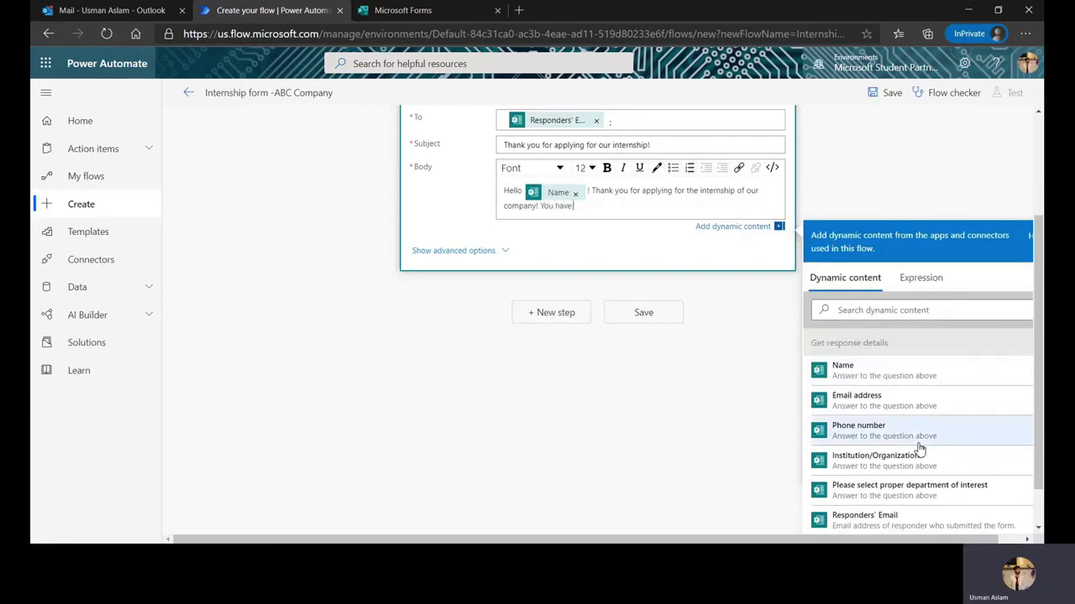
type(" selected")
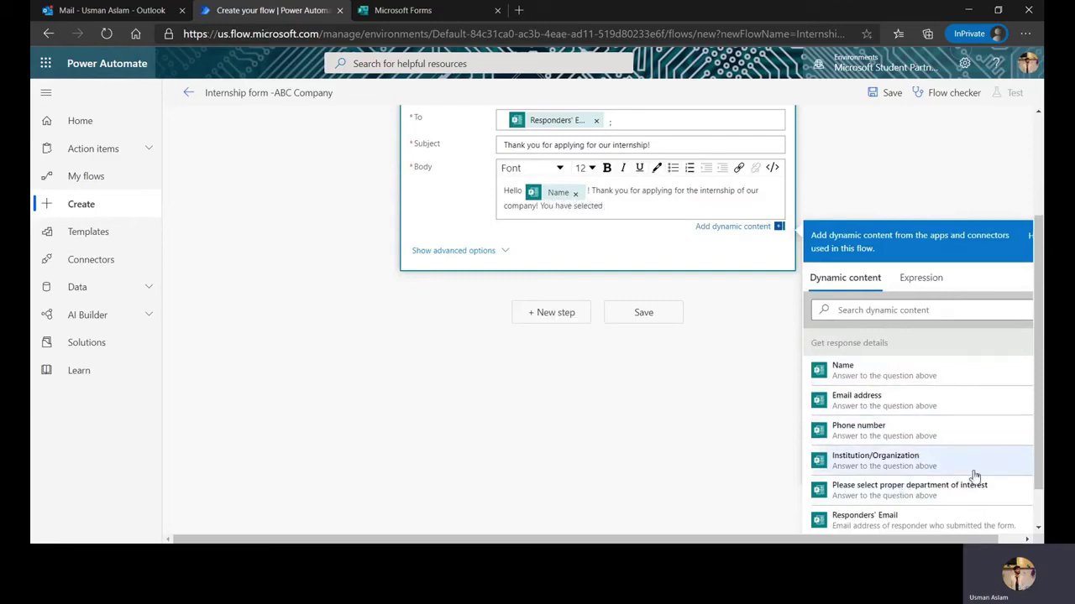
left_click(953, 496)
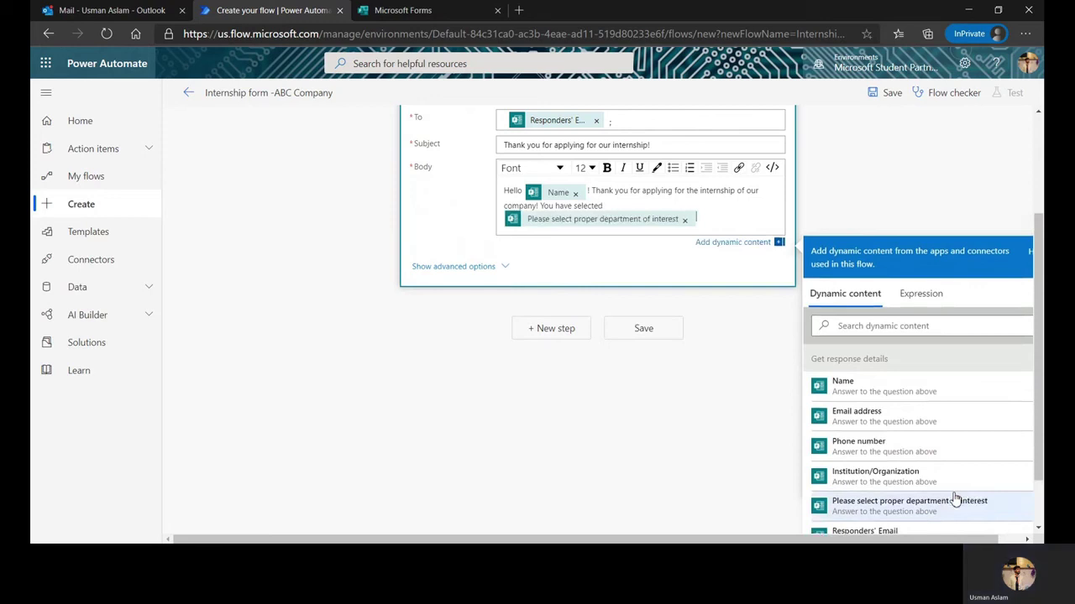
type(". W")
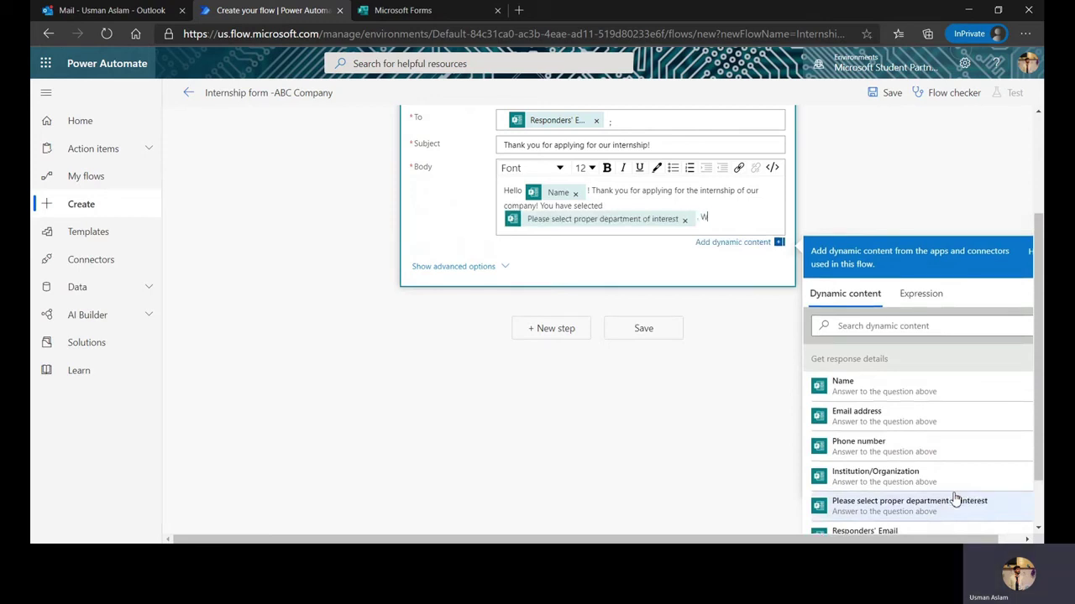
type("e will get back to you soon!")
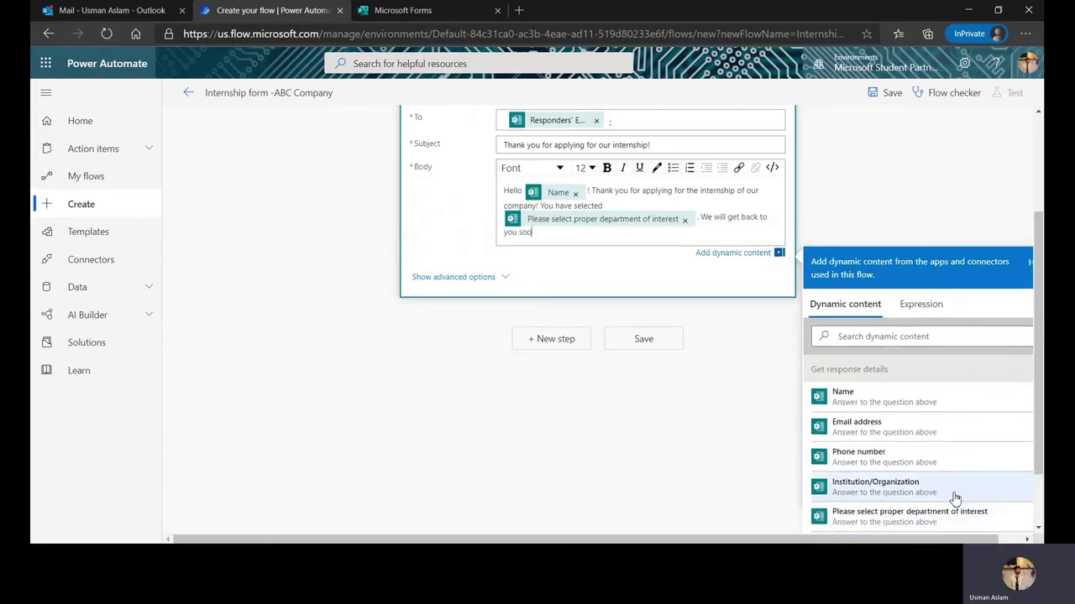
left_click(550, 445)
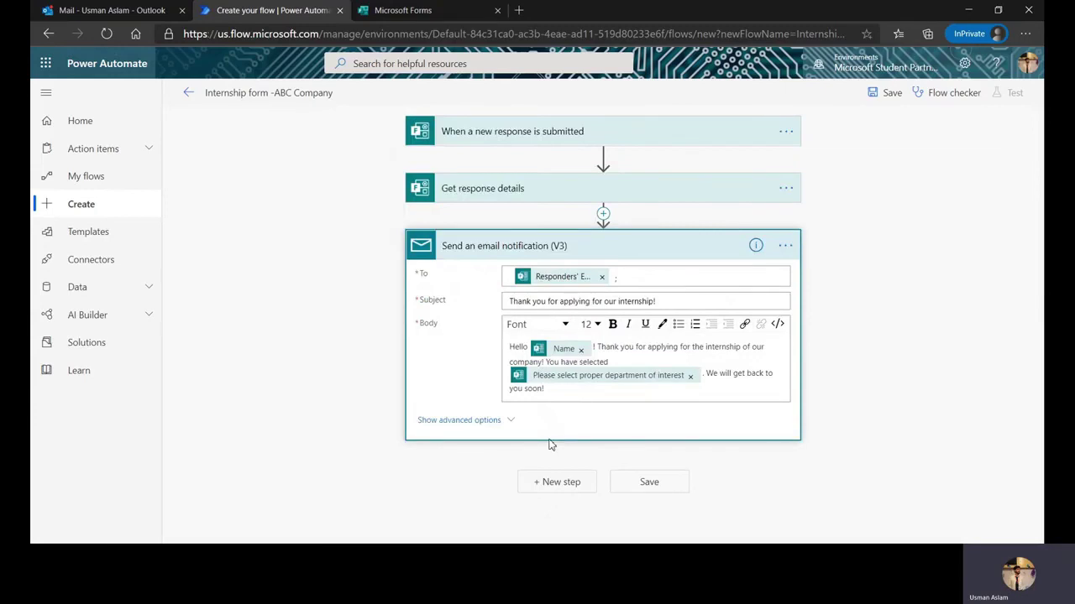
Save the flow and start a test run with 'I'll perform the trigger action'
left_click(685, 483)
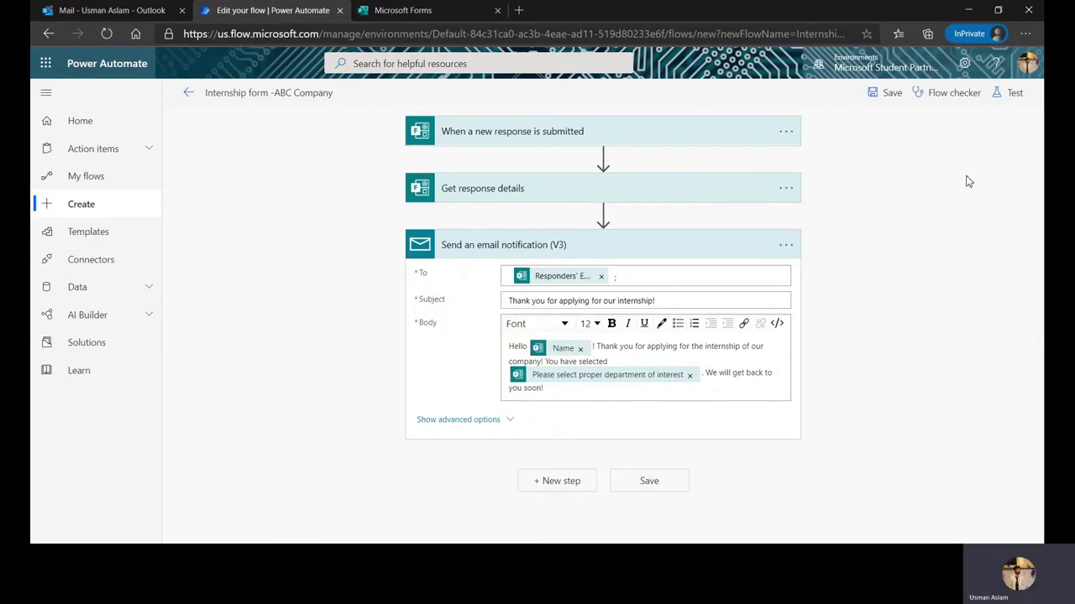
left_click(1025, 98)
left_click(898, 125)
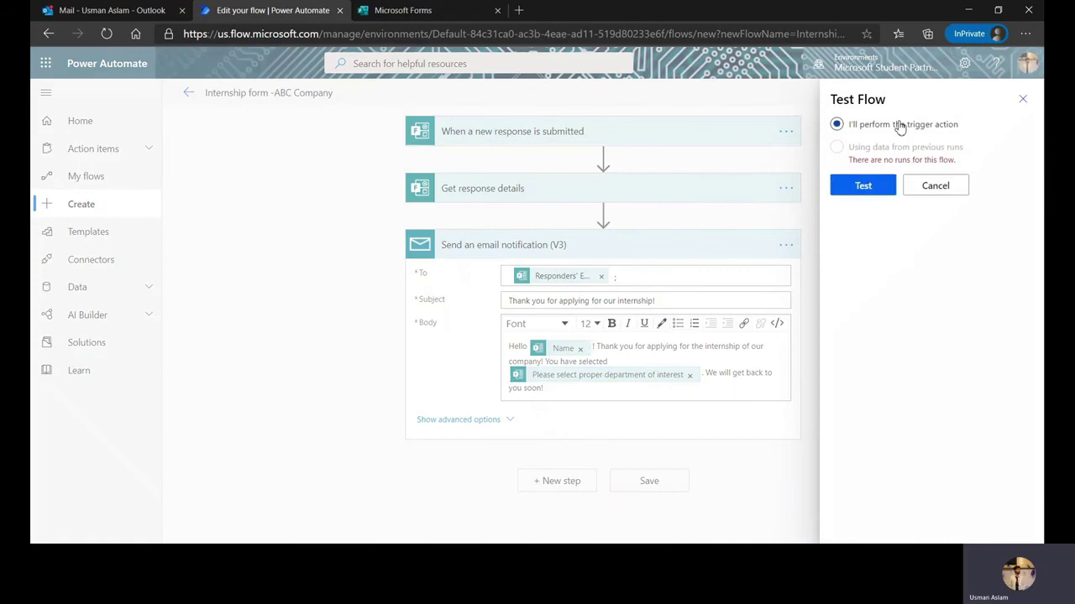
left_click(873, 187)
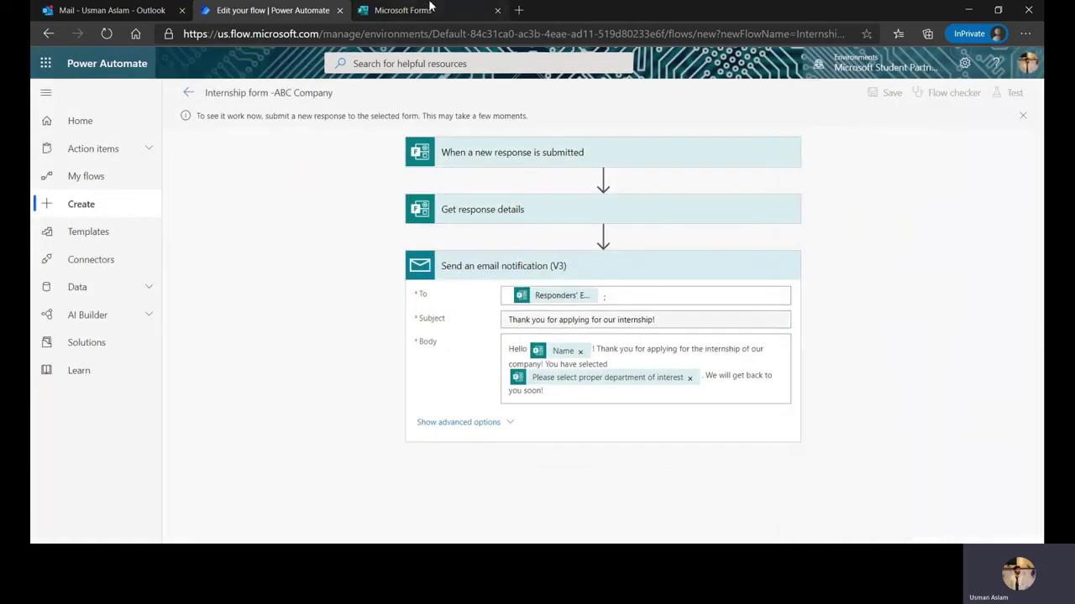
left_click(431, 12)
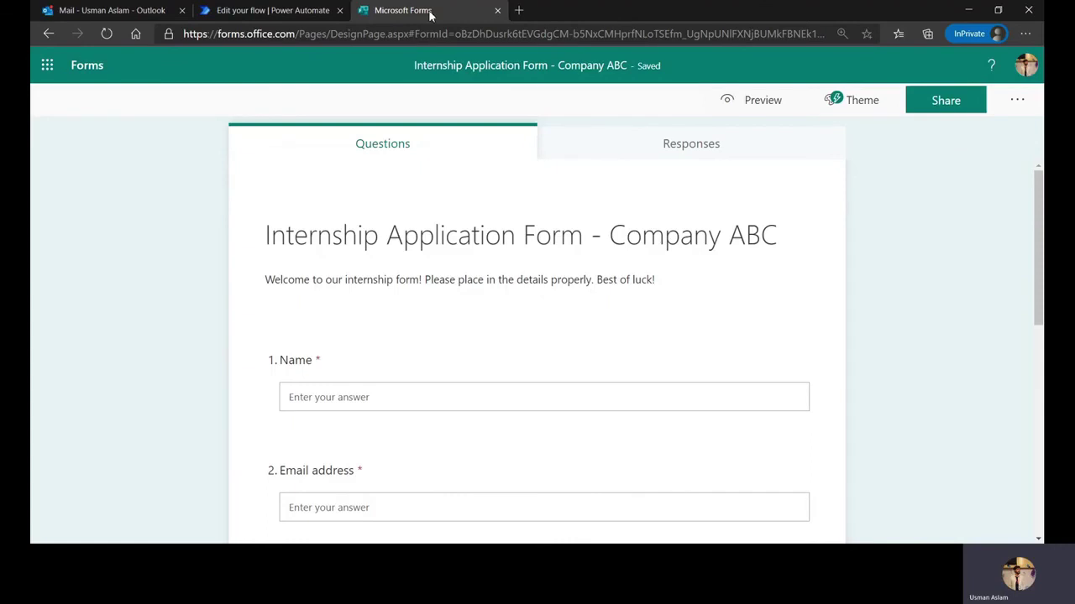
Preview the form and enter the applicant's full name
left_click(736, 102)
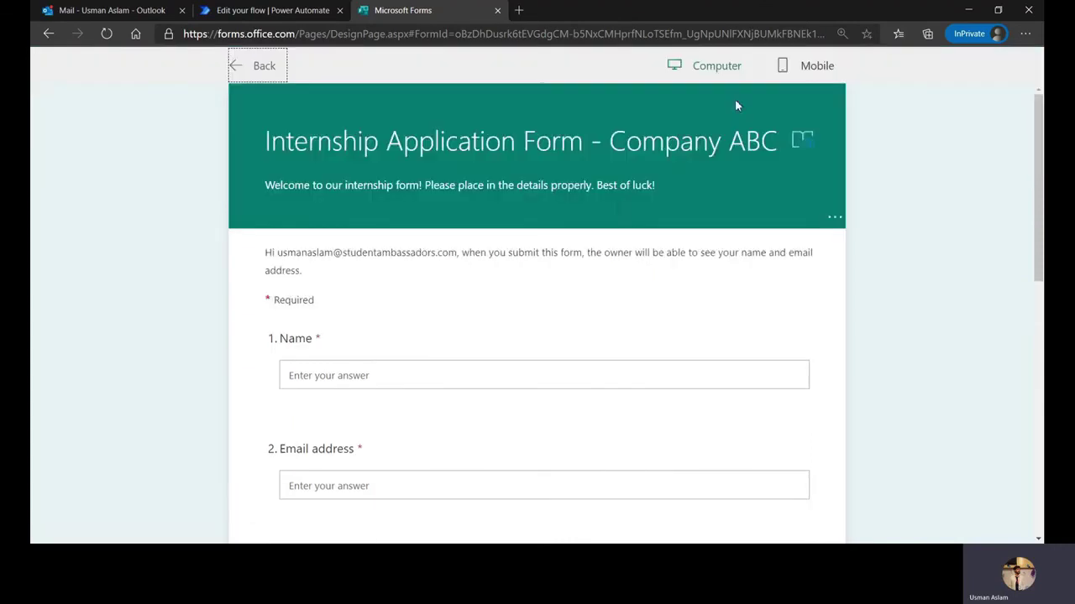
left_click(487, 374)
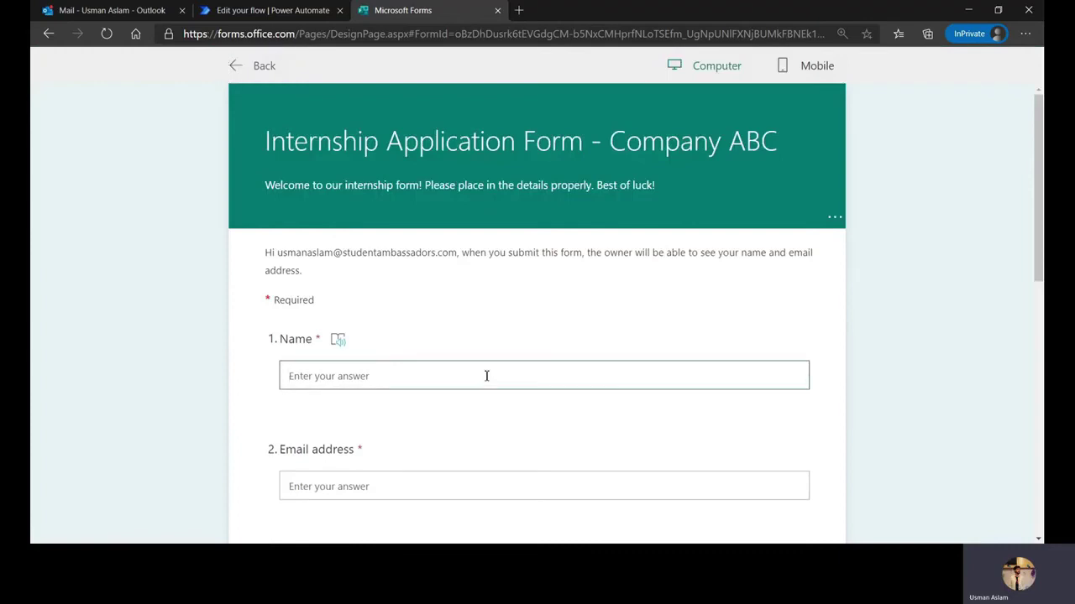
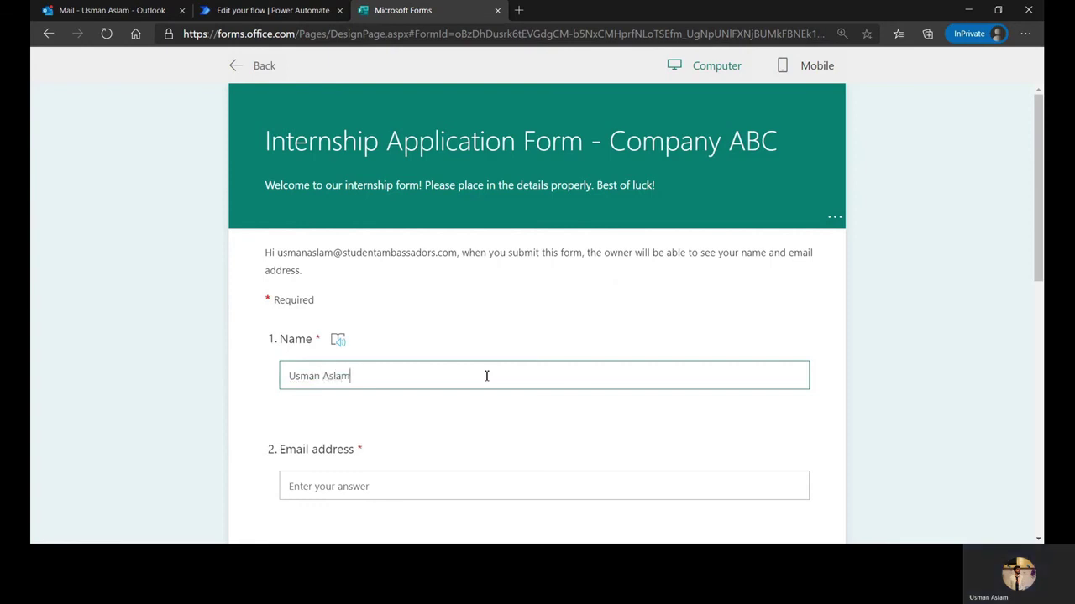
left_click(440, 483)
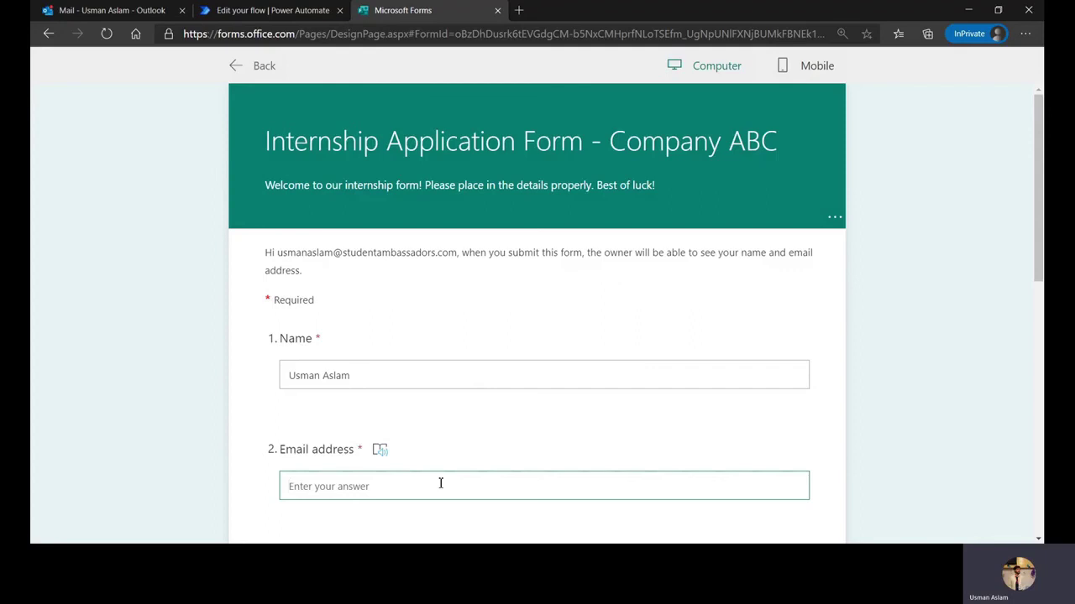
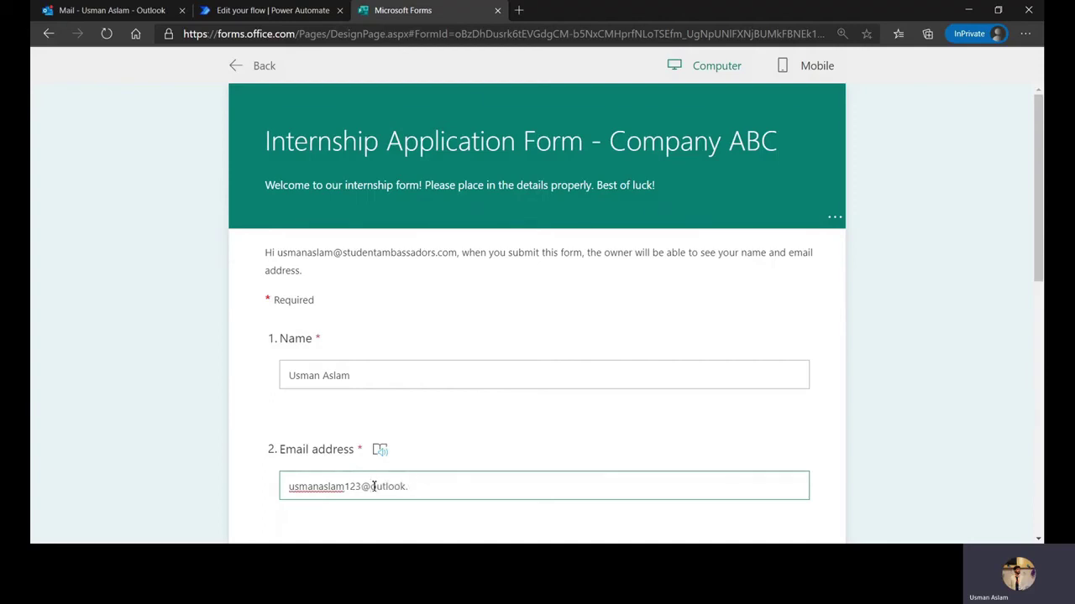
Fill in the applicant's email address and phone number
key("Tab")
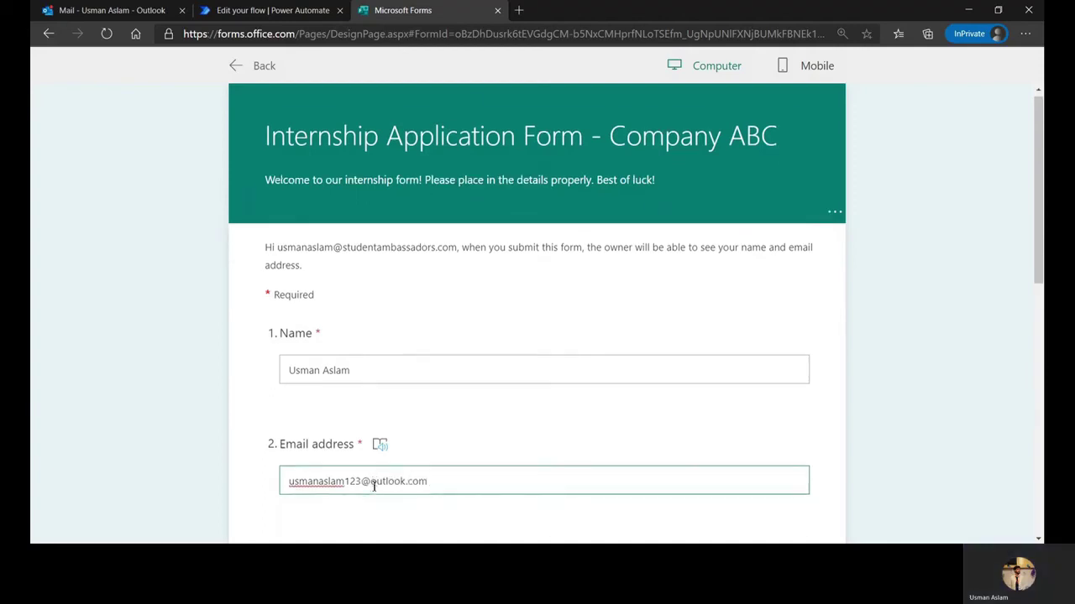
Enter the institution name, choose Sales & Marketing as department, and submit the response
scroll(375, 456, "down", 3)
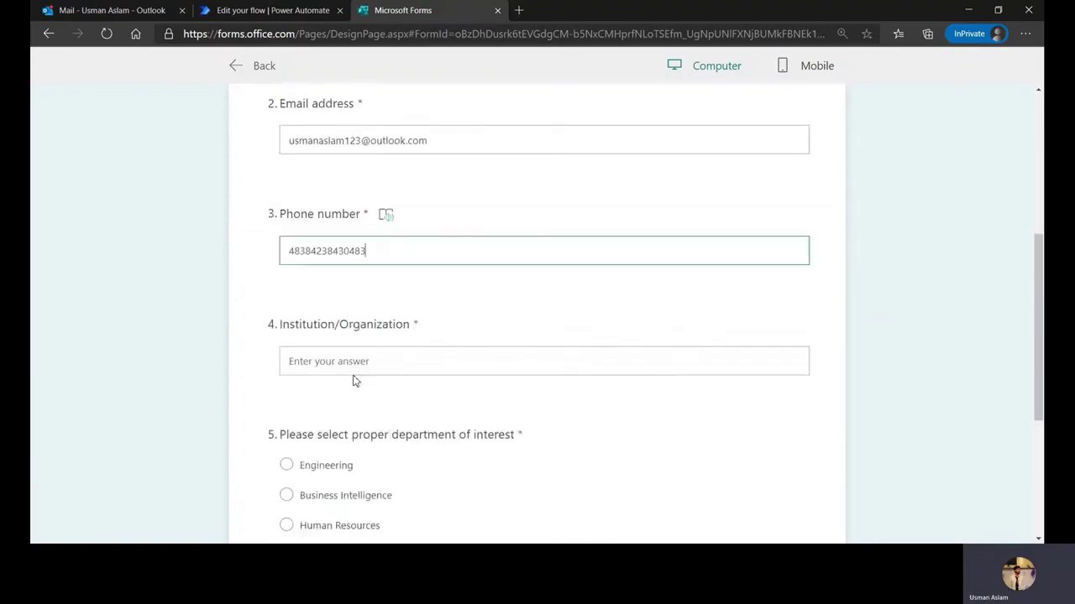
left_click(346, 367)
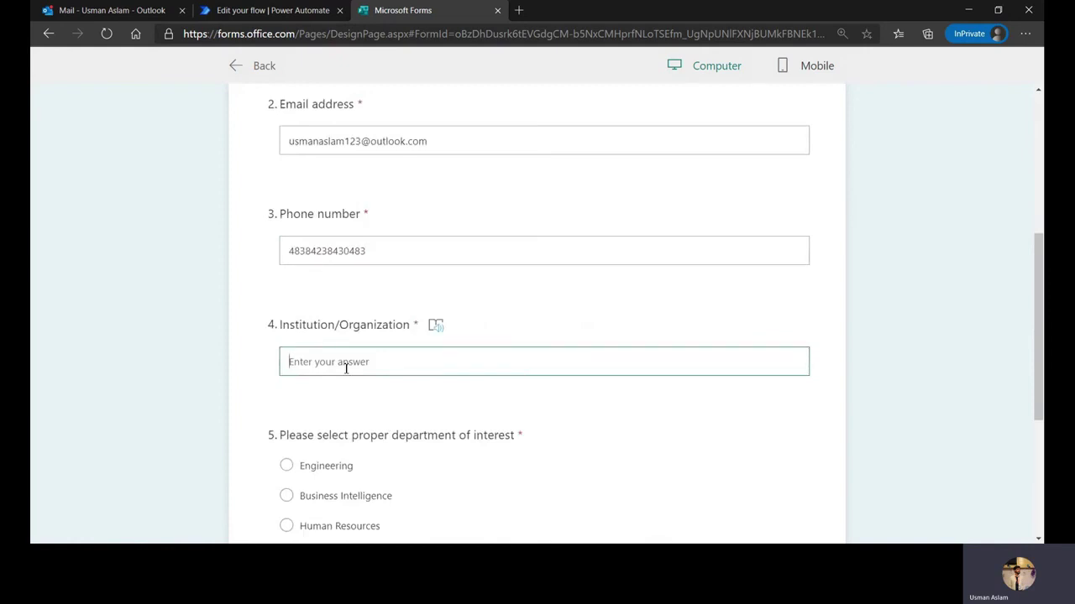
type("DEFTACK")
key("BackSpace")
type("Solutions")
scroll(346, 368, "down", 3)
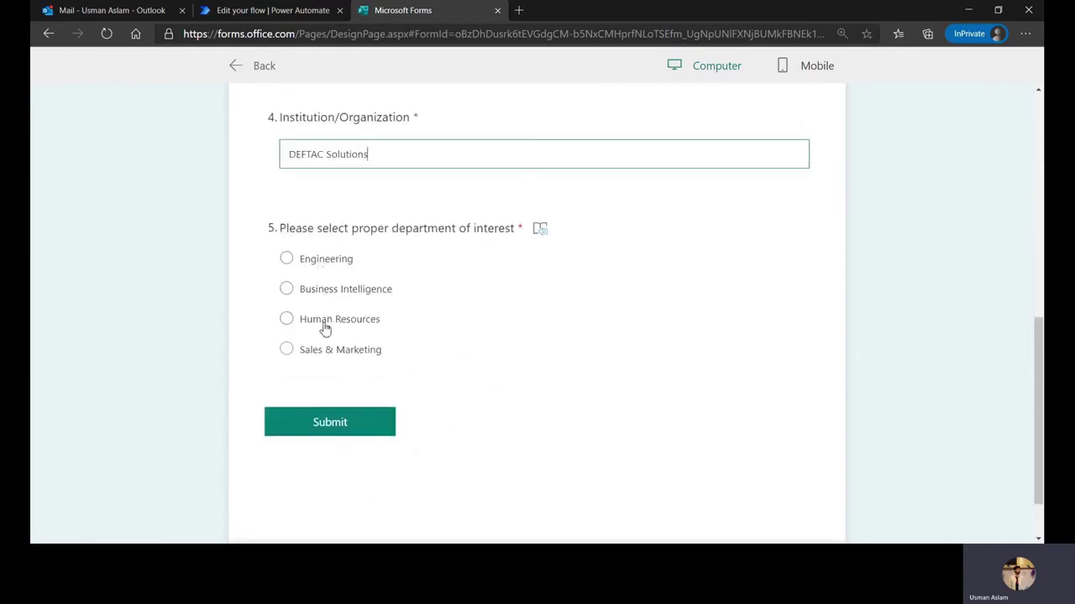
left_click(299, 349)
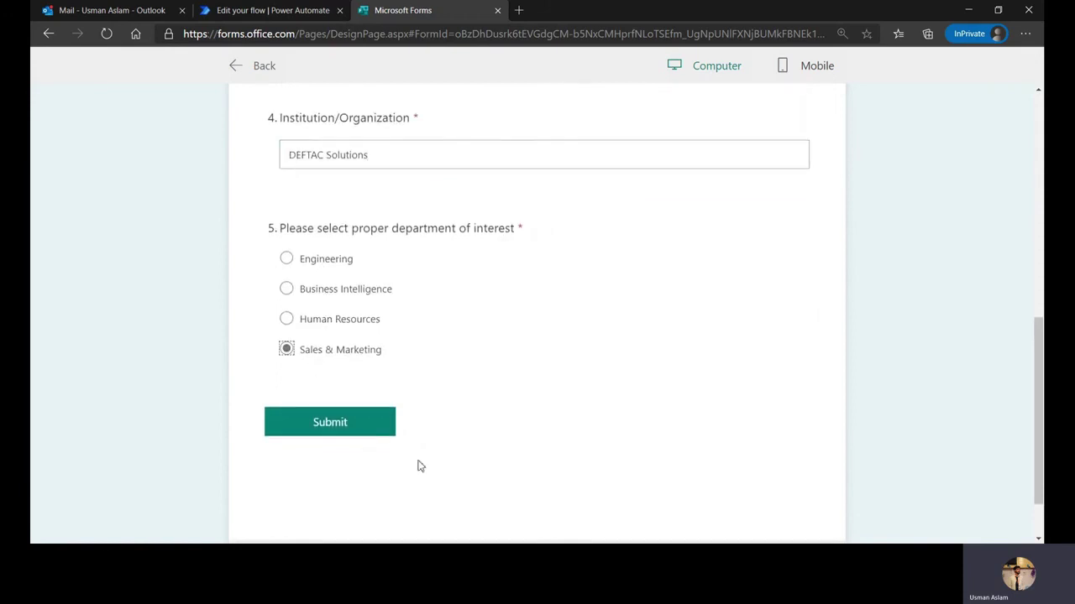
left_click(383, 423)
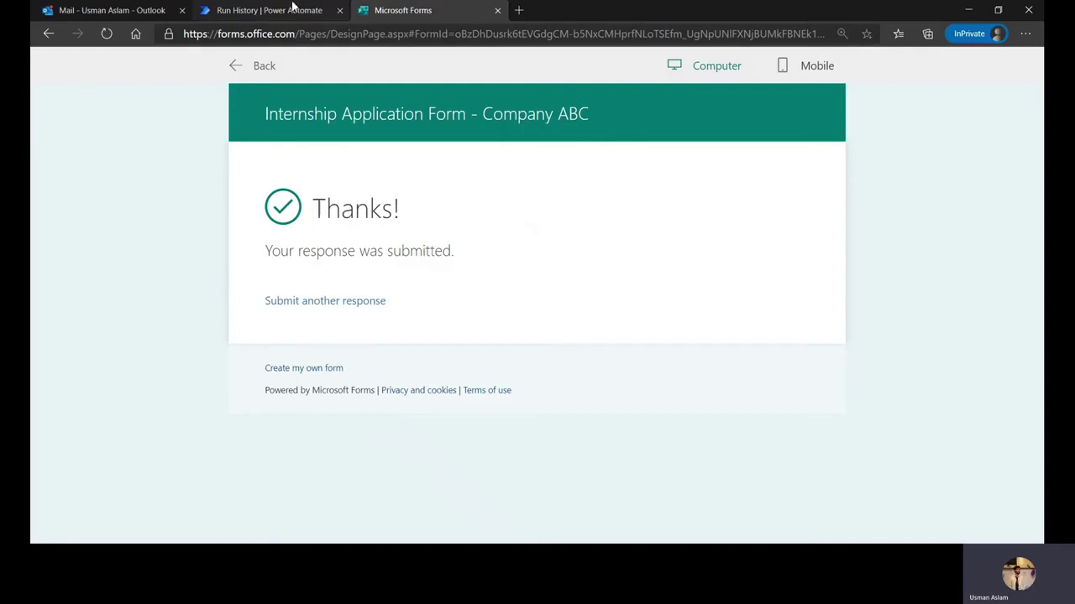
Check the flow's run history for success, then view Outlook's Other inbox for the thank-you email
left_click(269, 10)
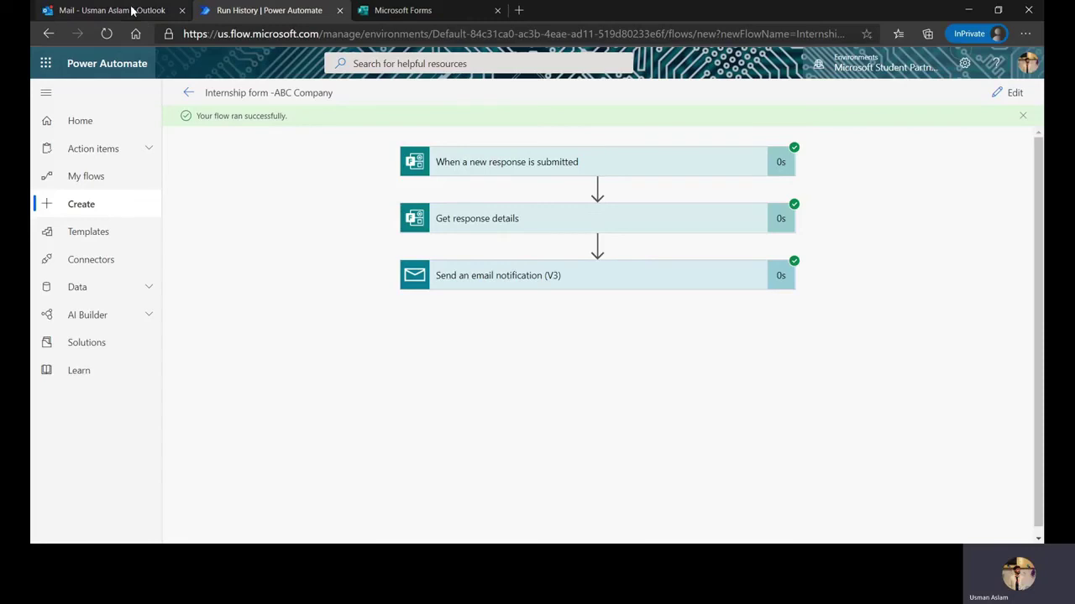
left_click(132, 11)
left_click(270, 131)
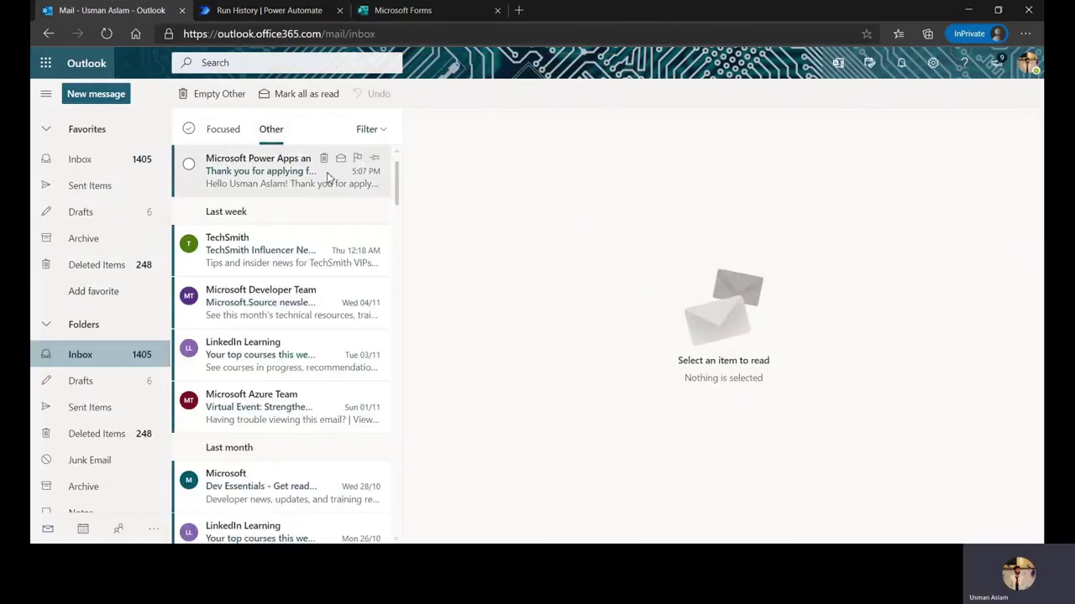
Read the Power Apps thank-you email, then view the successful Internship form -ABC Company run
left_click(326, 174)
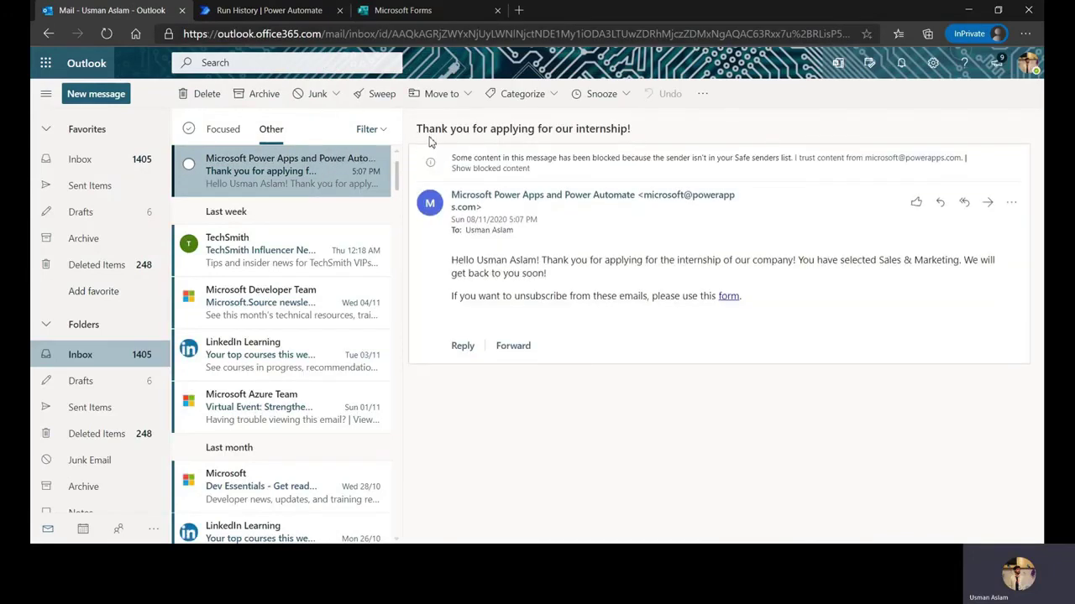
left_click(320, 14)
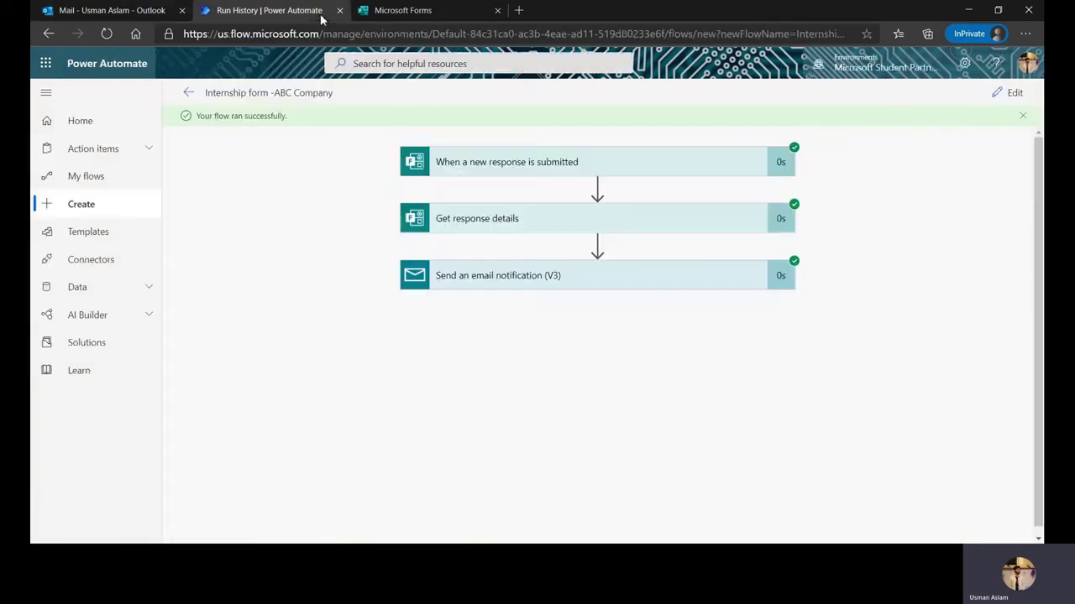
Show the received thank-you email in Outlook again
left_click(164, 13)
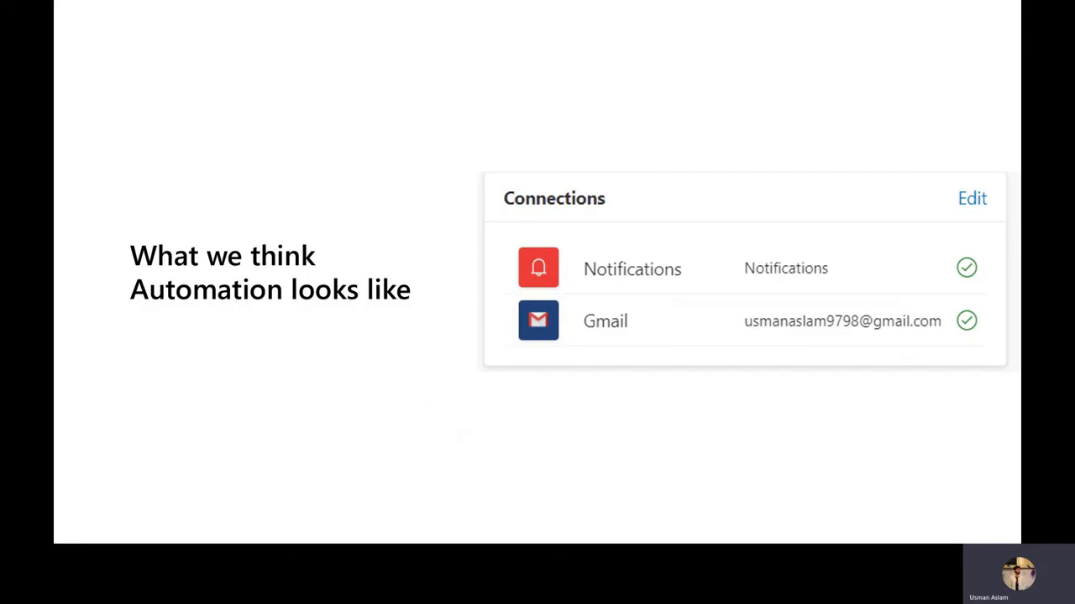
Advance the slideshow to the 'What it actually is....' slide showing the flow's JSON code
key("Right")
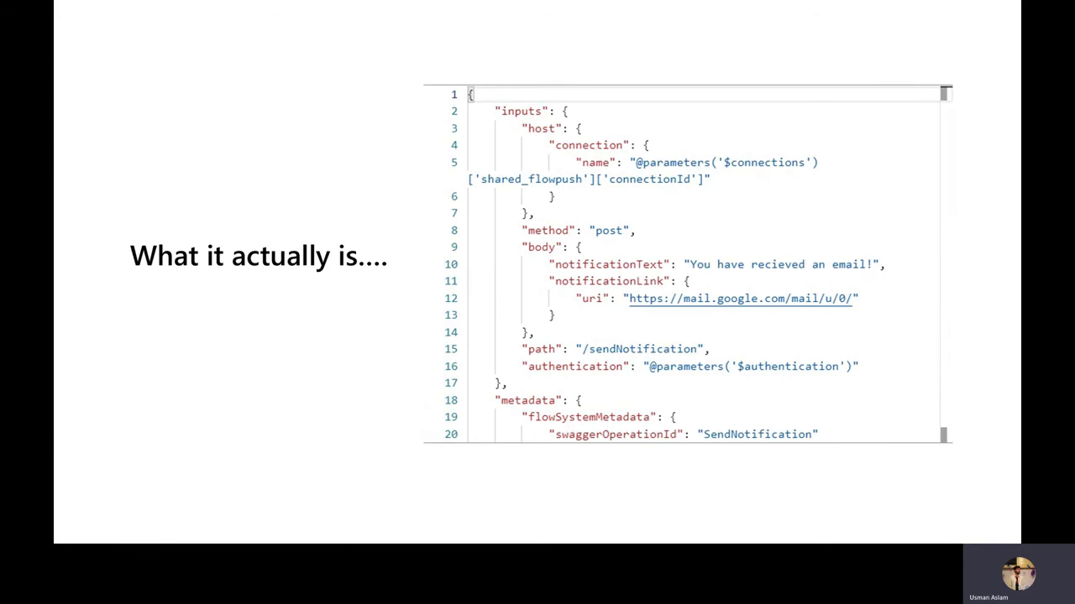
key("Right")
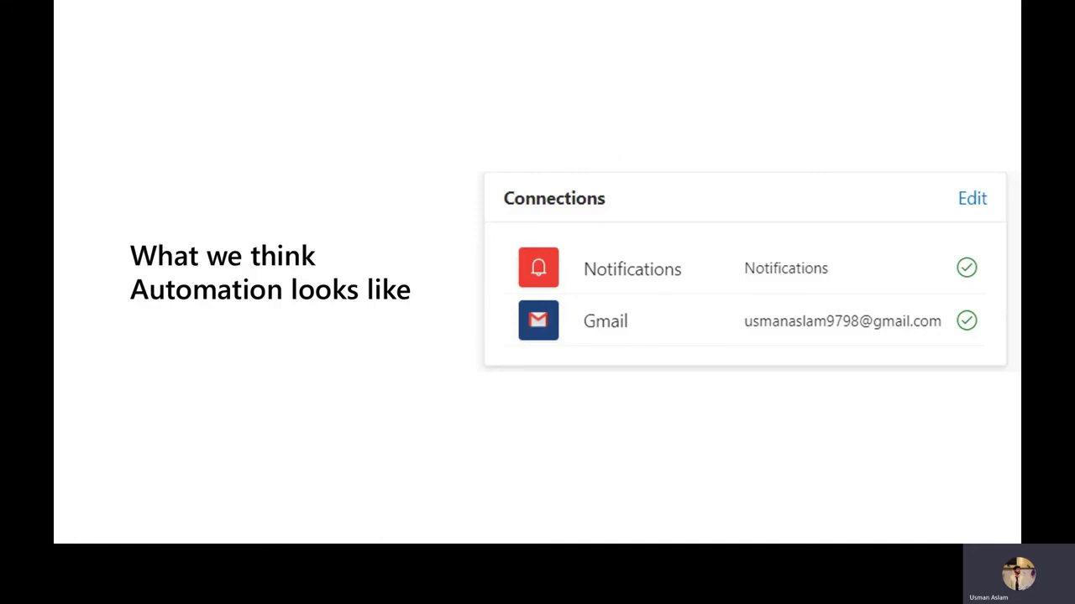
key("Right")
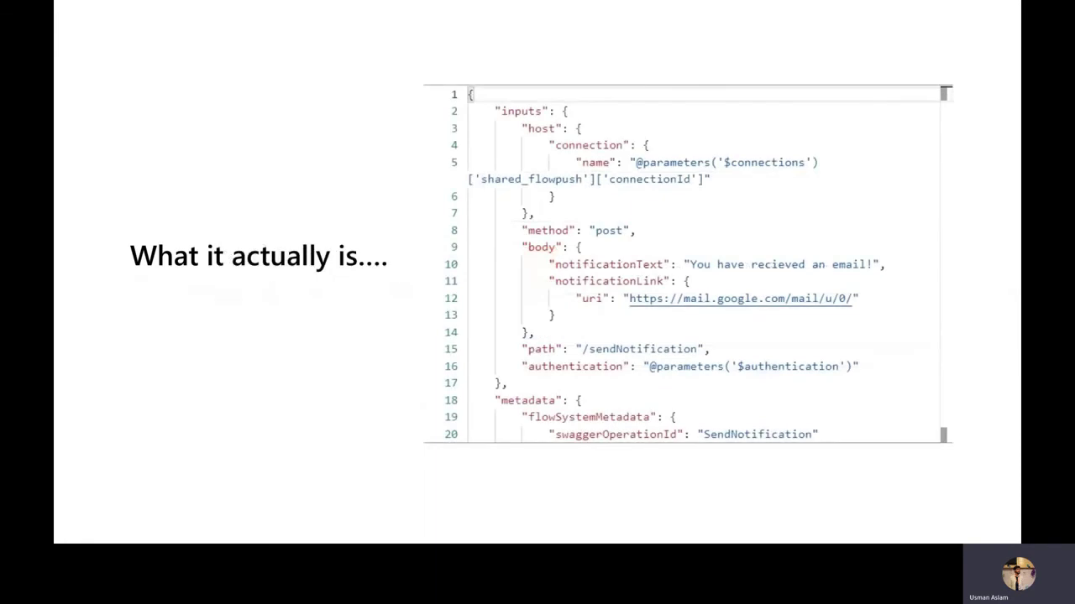